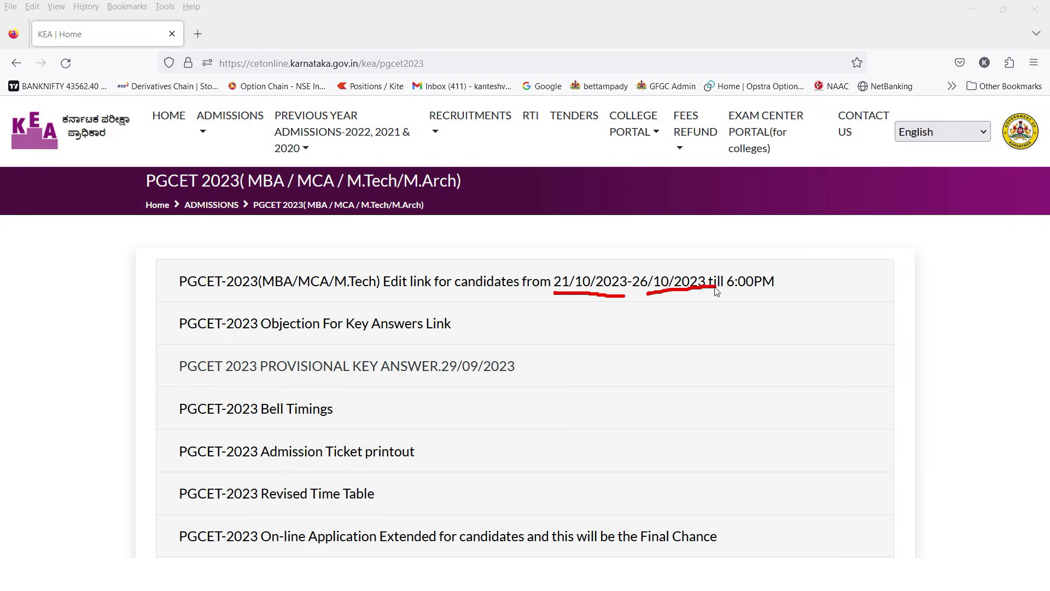
Open the PGCET-2023(MBA/MCA/M.Tech) edit link for candidates and bring up the full login form with its captcha
key(Escape)
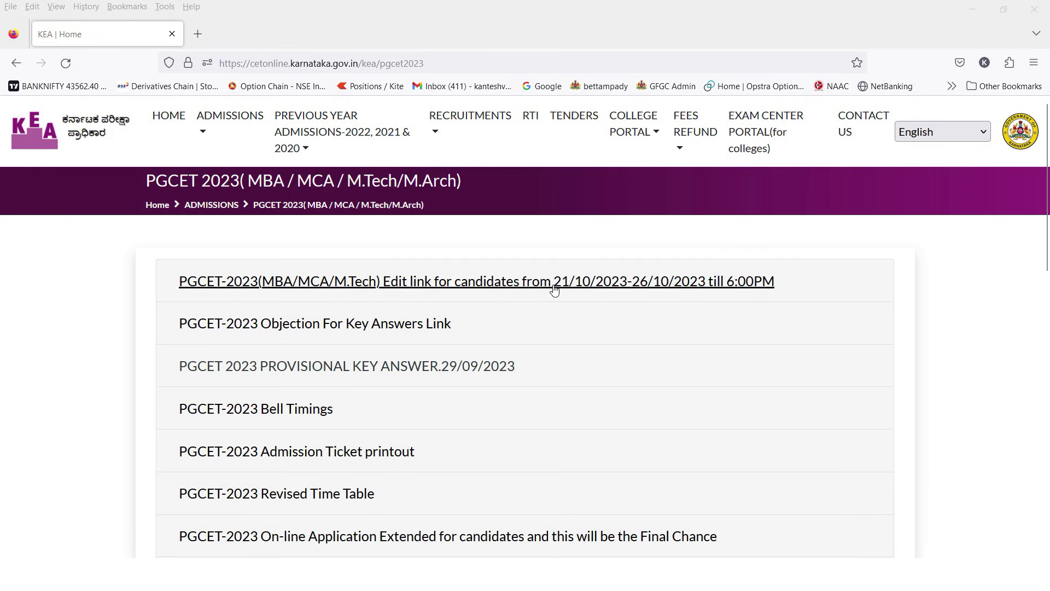
click(504, 287)
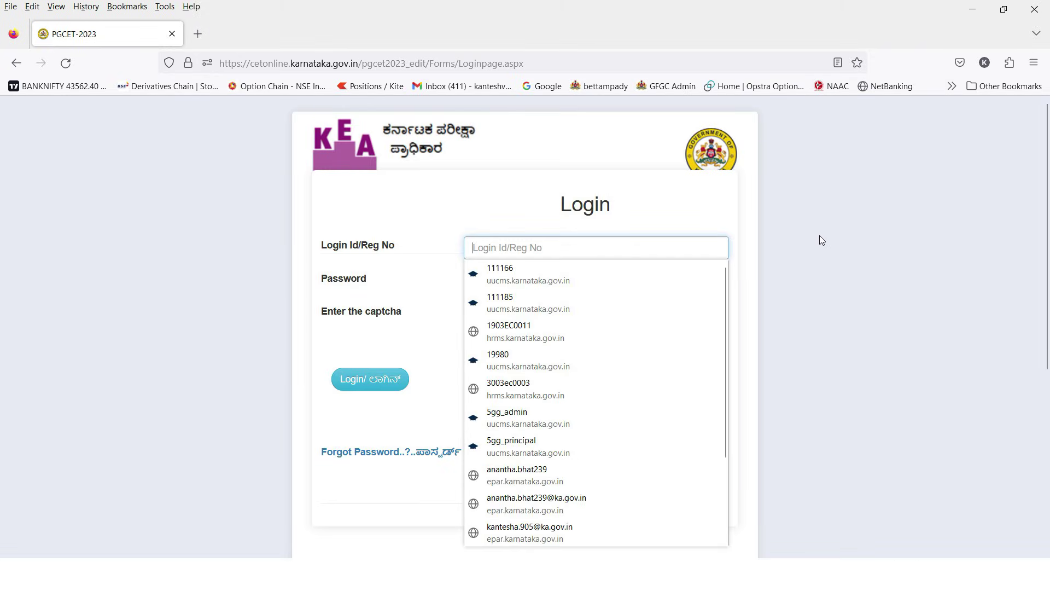
click(412, 210)
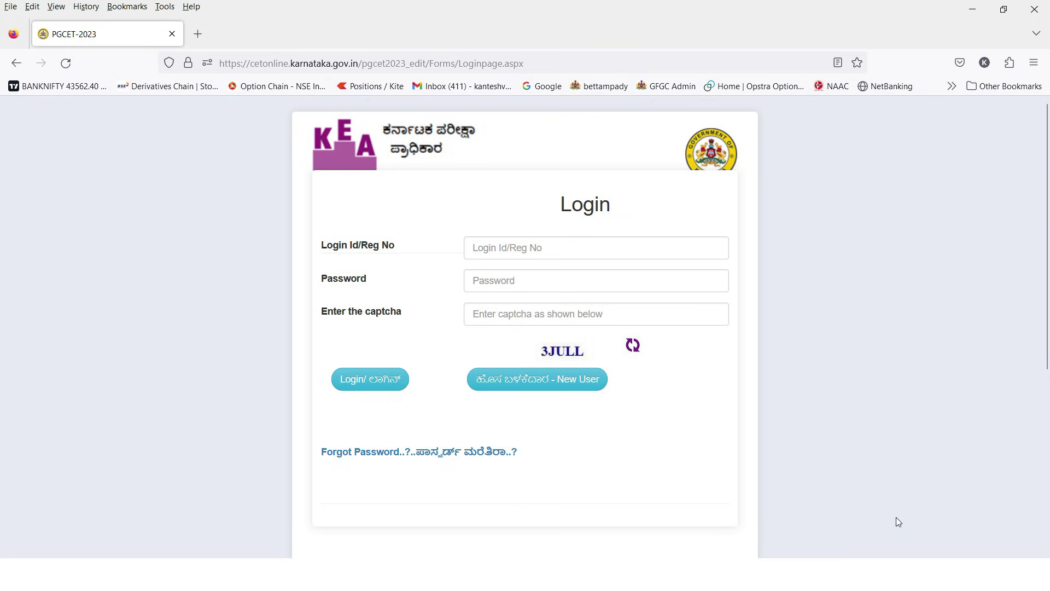
drag(573, 335, 549, 335)
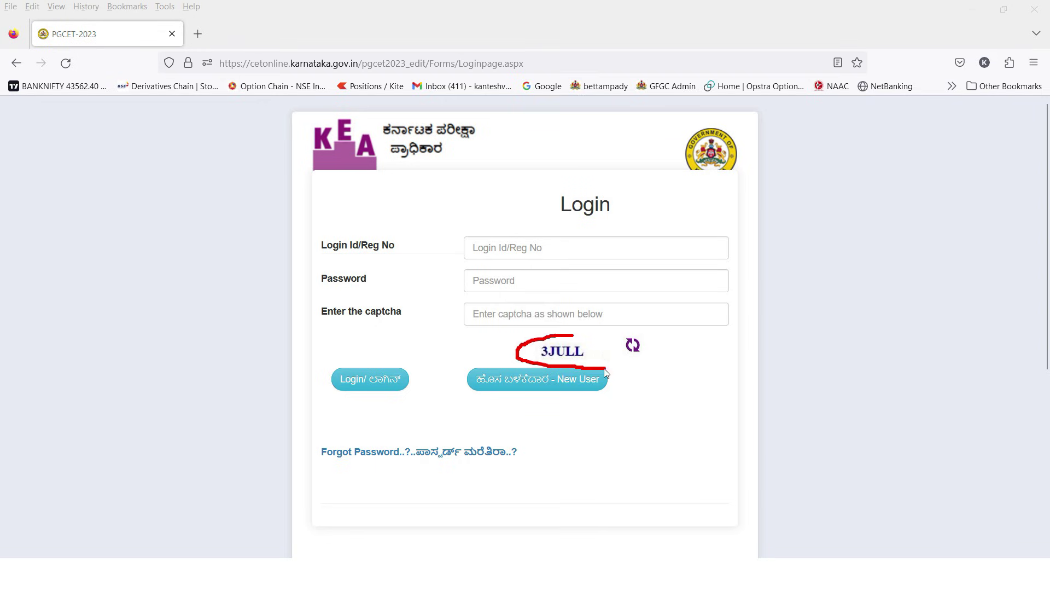
mouse_move(377, 350)
mouse_down()
mouse_move(316, 375)
mouse_move(417, 406)
mouse_move(366, 348)
mouse_up()
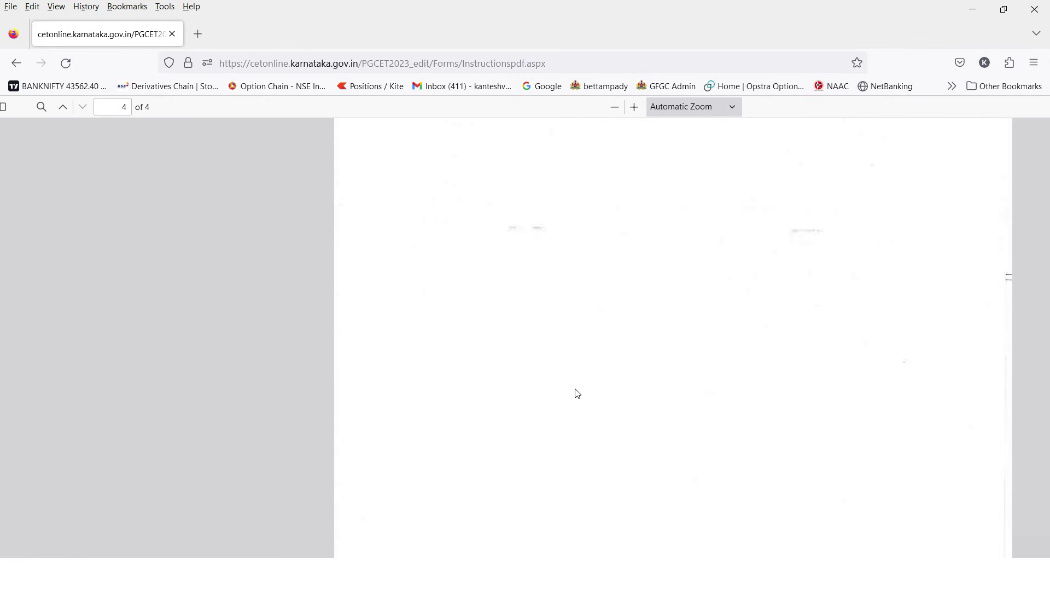
Look through the application instructions document and proceed to the edit confirmation page
scroll(656, 361, down, 2)
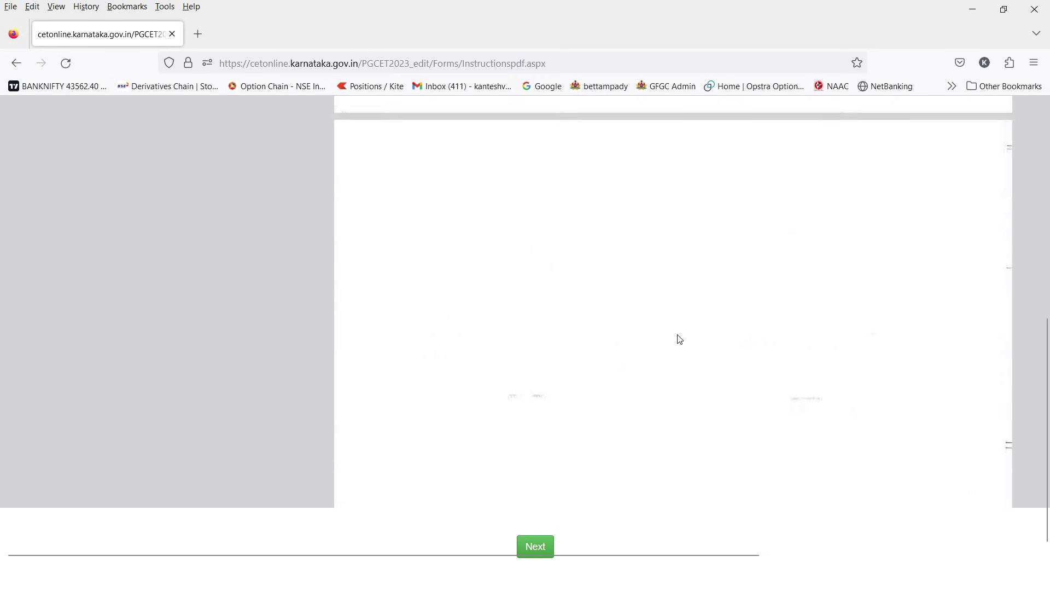
scroll(679, 339, up, 5)
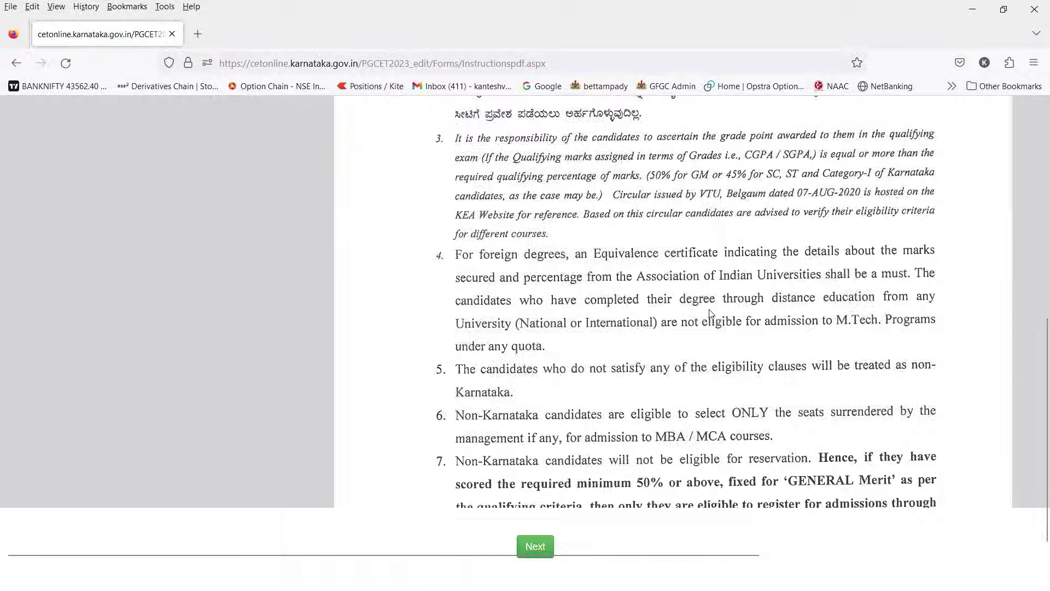
scroll(709, 310, down, 3)
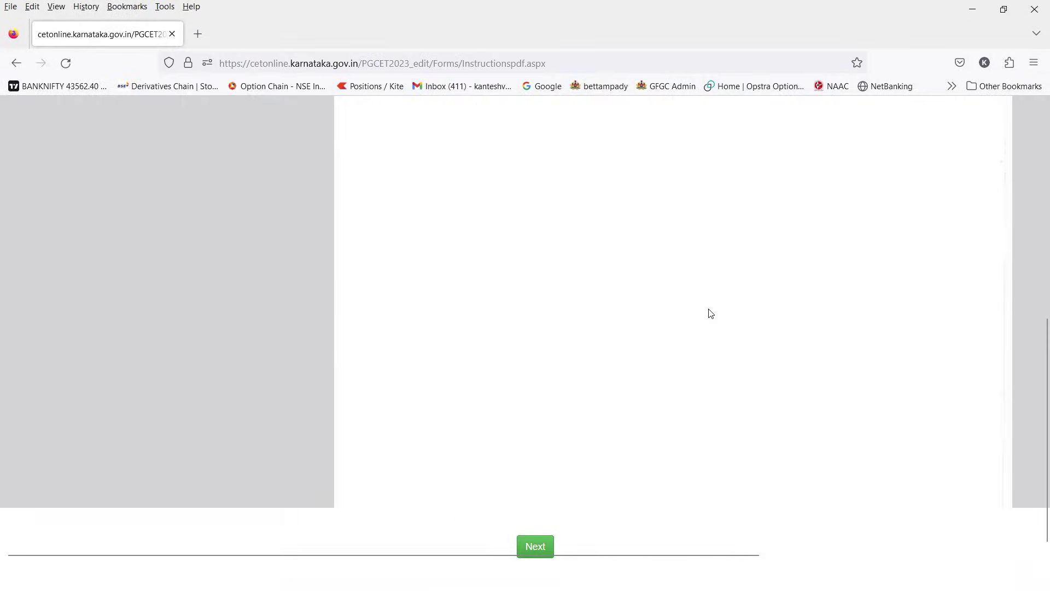
mouse_move(527, 516)
mouse_down()
mouse_move(602, 563)
mouse_move(536, 521)
mouse_up()
click(544, 551)
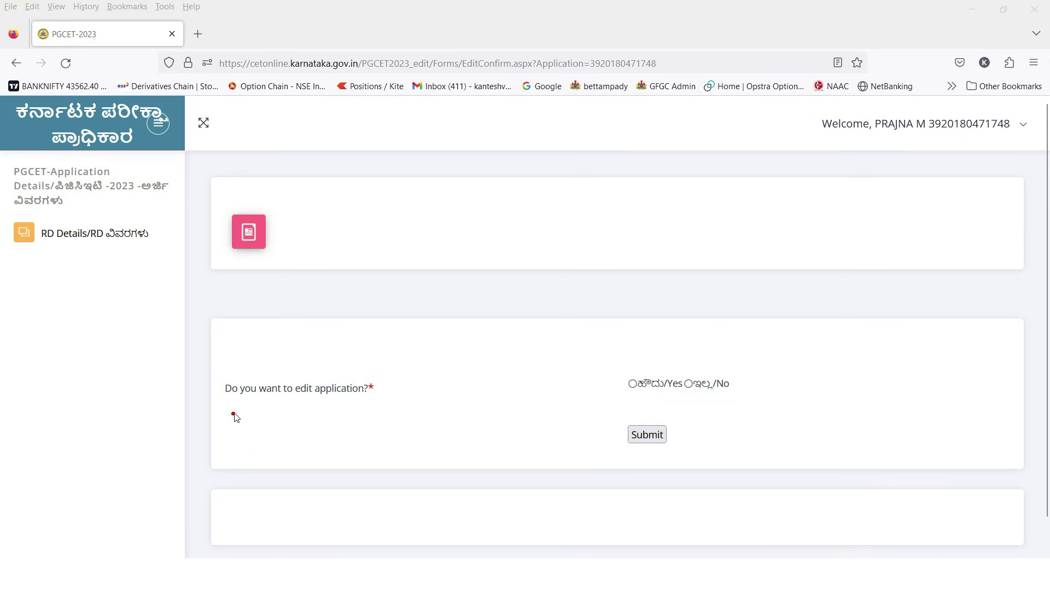
Answer Yes to the question about editing the application, then submit and confirm the choice
drag(225, 403, 370, 409)
mouse_move(635, 367)
mouse_down()
mouse_move(644, 405)
mouse_move(644, 385)
mouse_move(699, 396)
mouse_move(688, 386)
mouse_up()
click(699, 372)
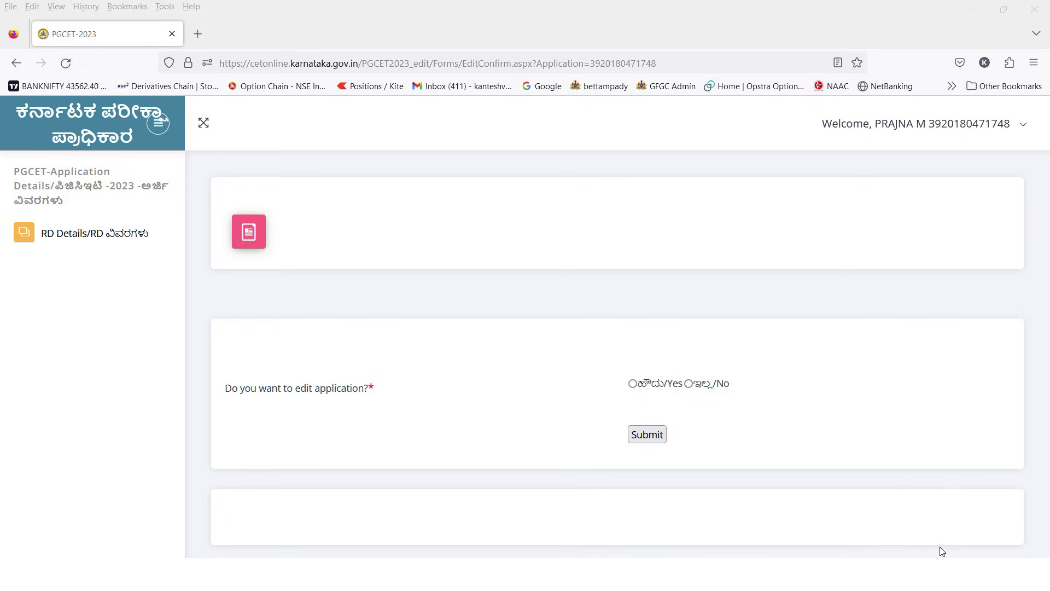
click(633, 384)
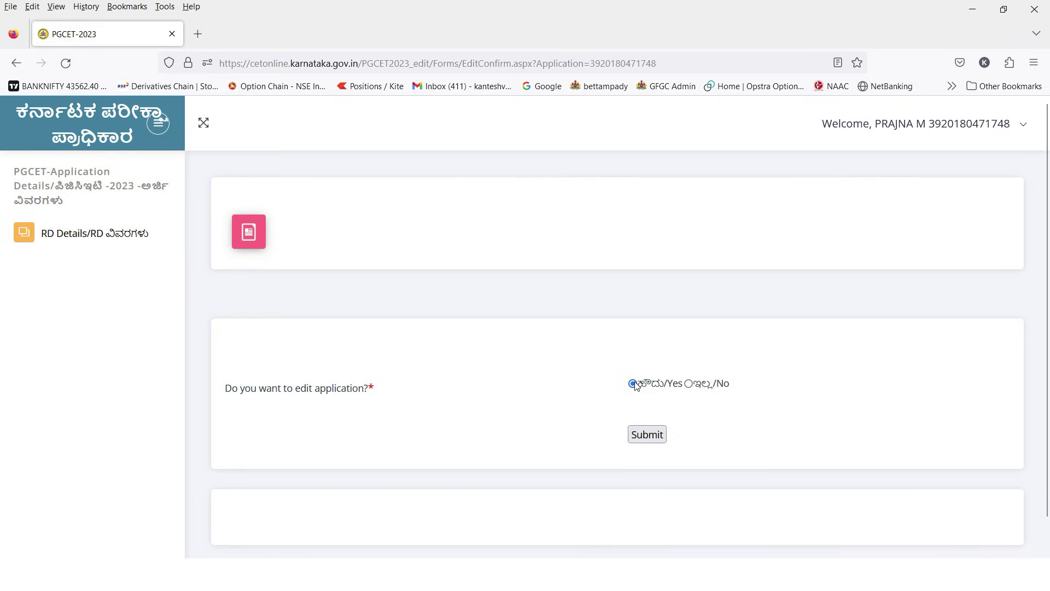
click(647, 435)
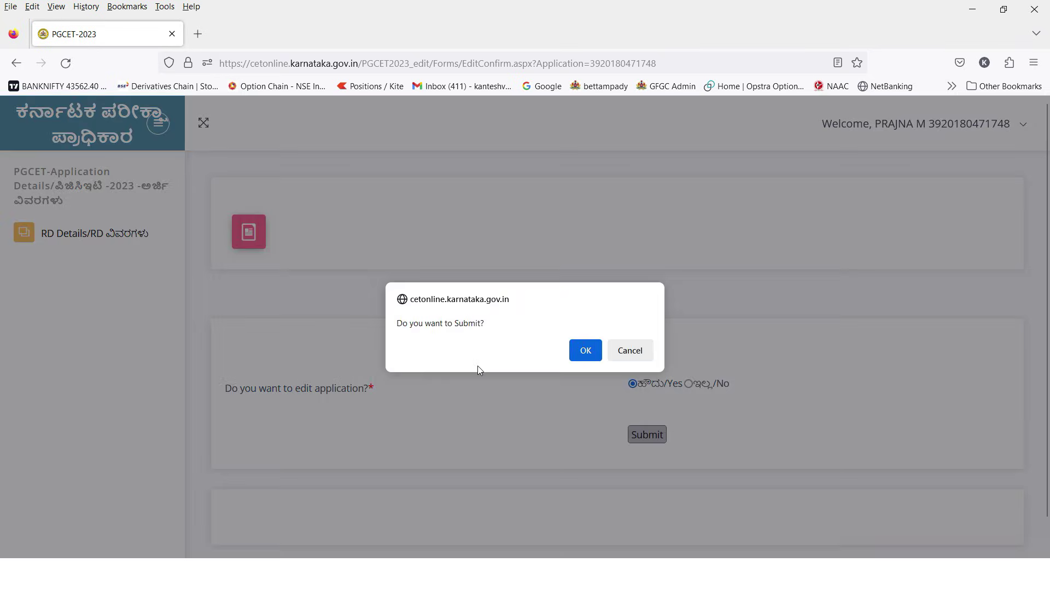
click(586, 353)
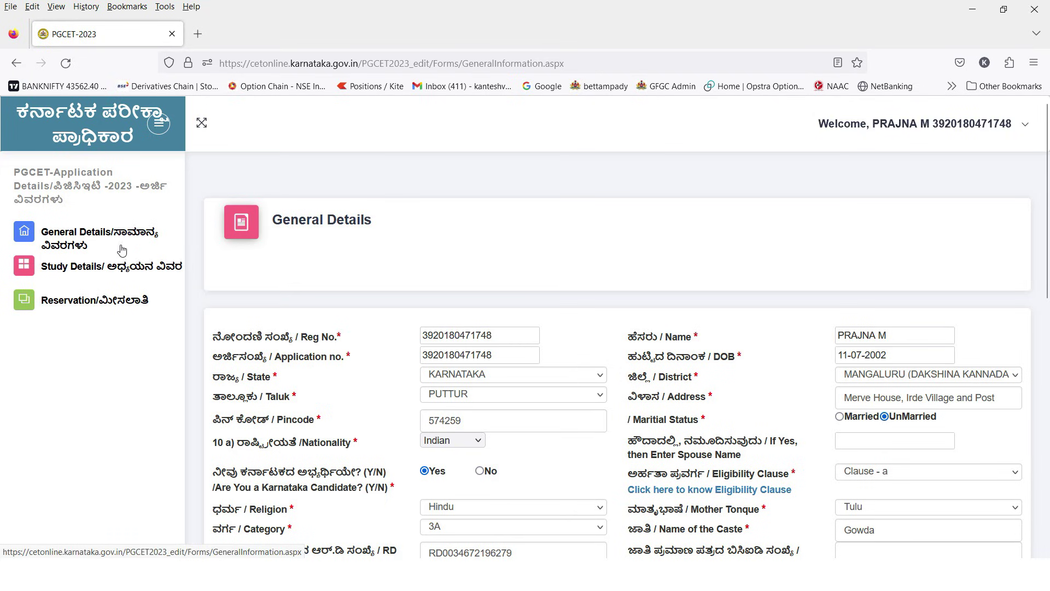
drag(15, 245, 57, 227)
drag(24, 279, 54, 262)
drag(27, 316, 64, 304)
click(147, 279)
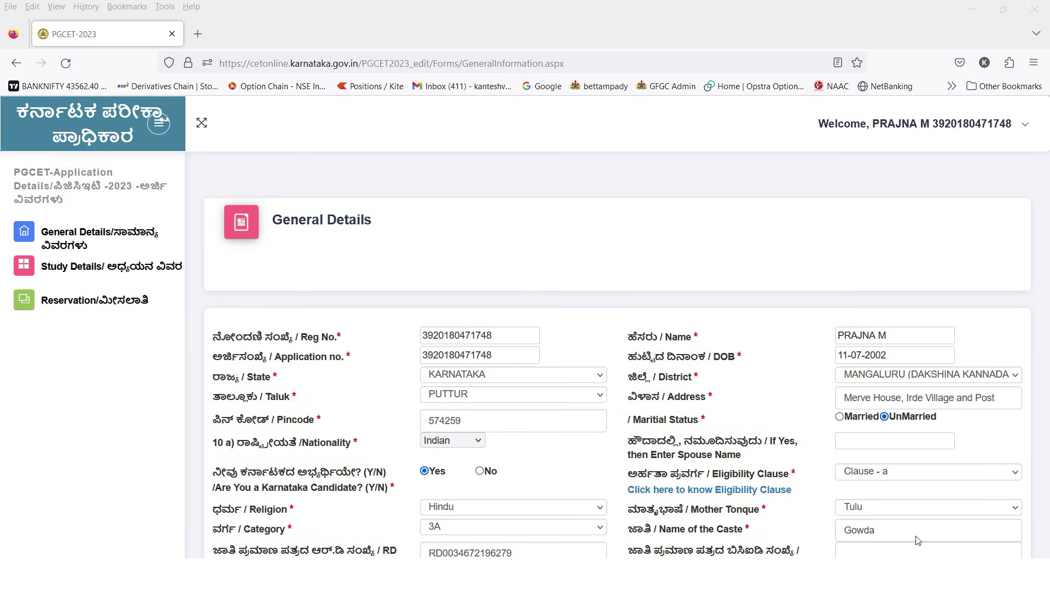
Review the registration, state, taluk, district, pincode and nationality entries in the general details form
scroll(639, 353, down, 3)
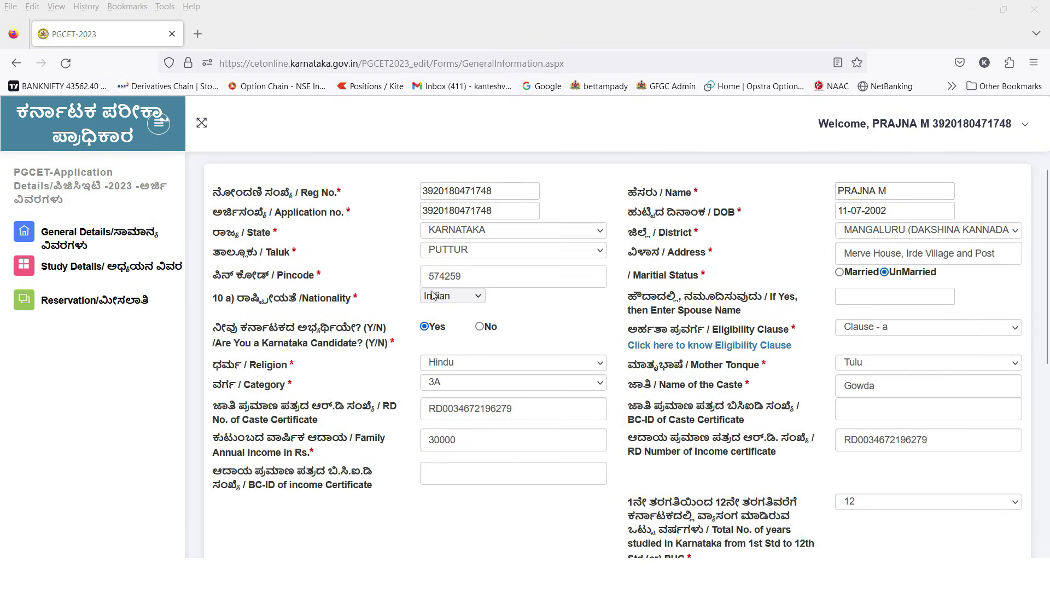
click(447, 197)
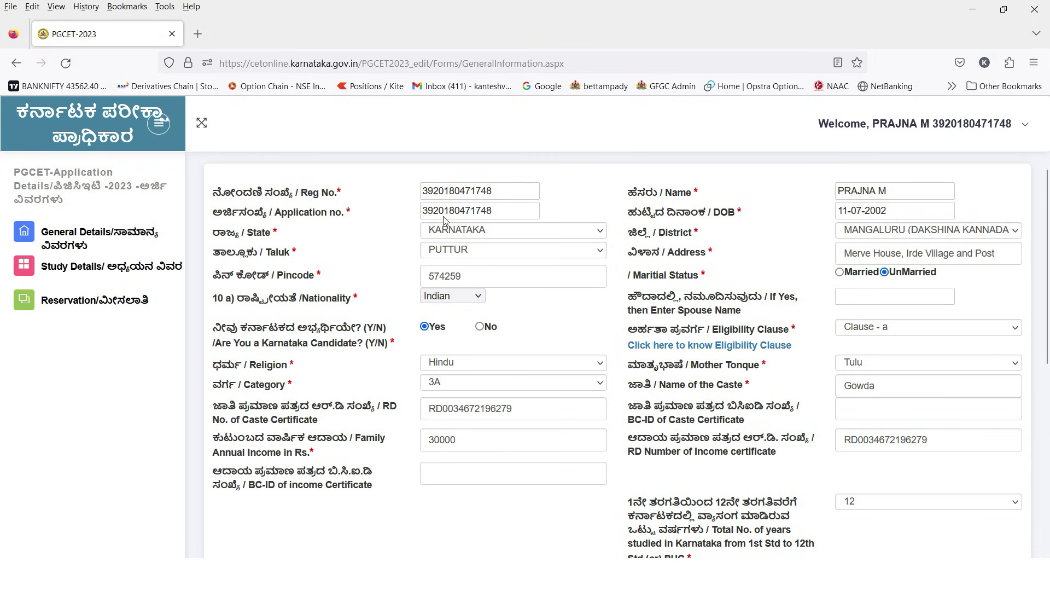
click(459, 232)
click(459, 232)
click(458, 250)
click(458, 250)
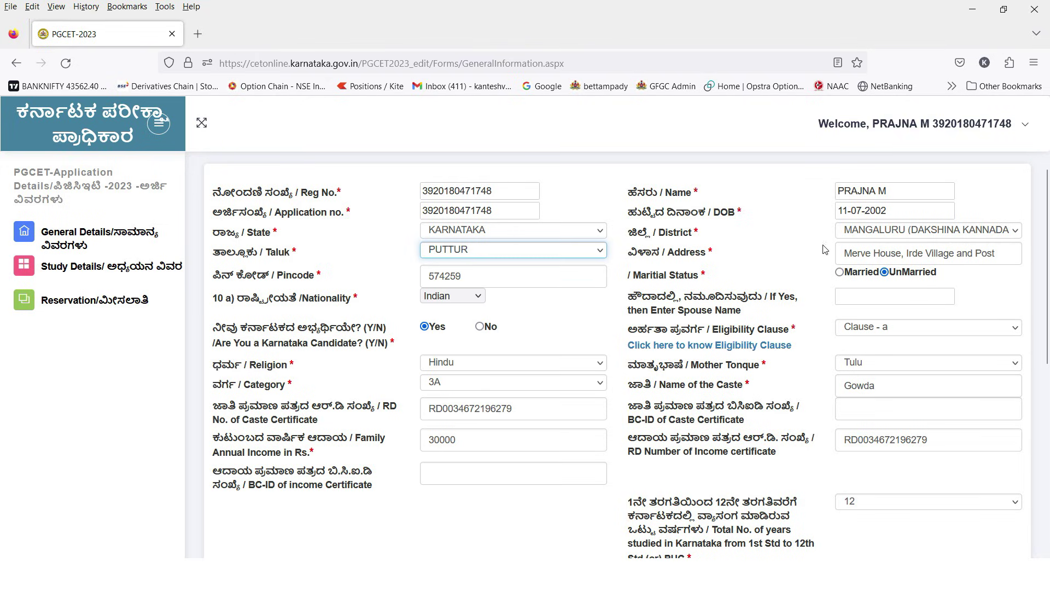
click(855, 235)
click(855, 235)
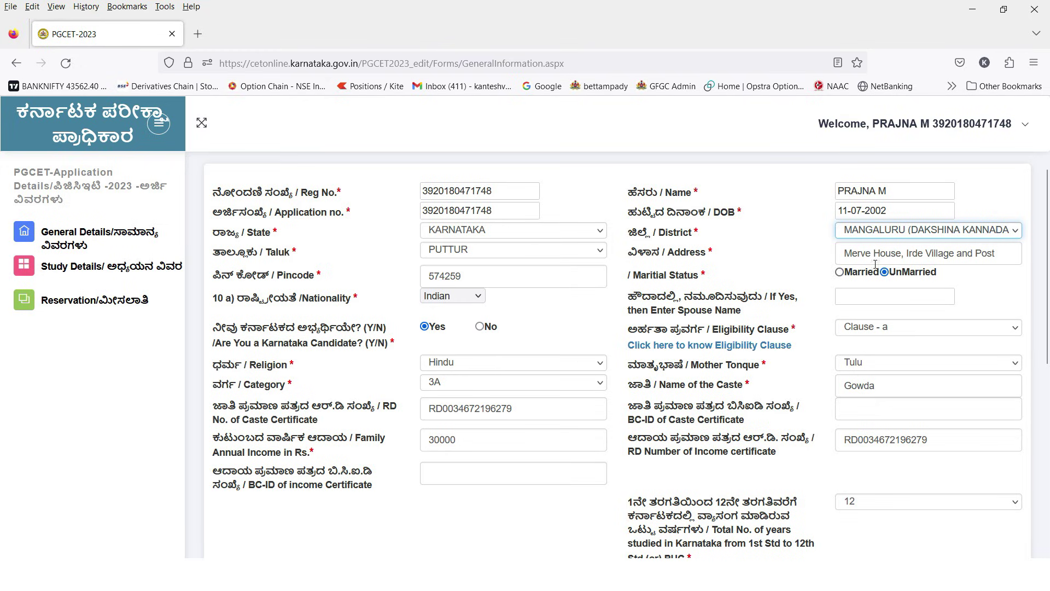
click(498, 250)
click(481, 255)
click(488, 274)
click(460, 300)
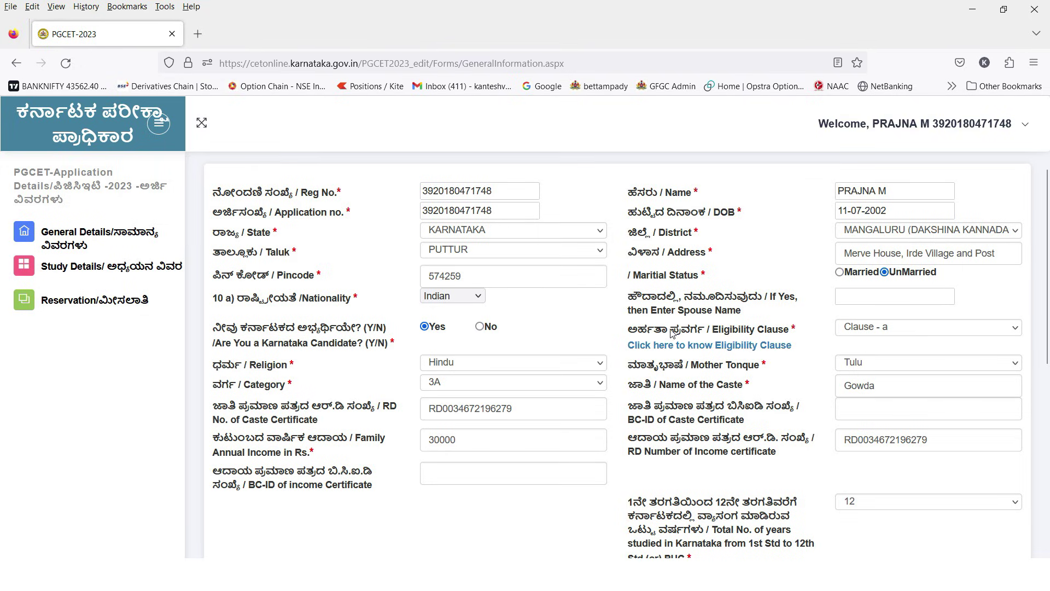
Check the eligibility clause options and the category, mother tongue, caste, caste certificate and family income entries
click(869, 331)
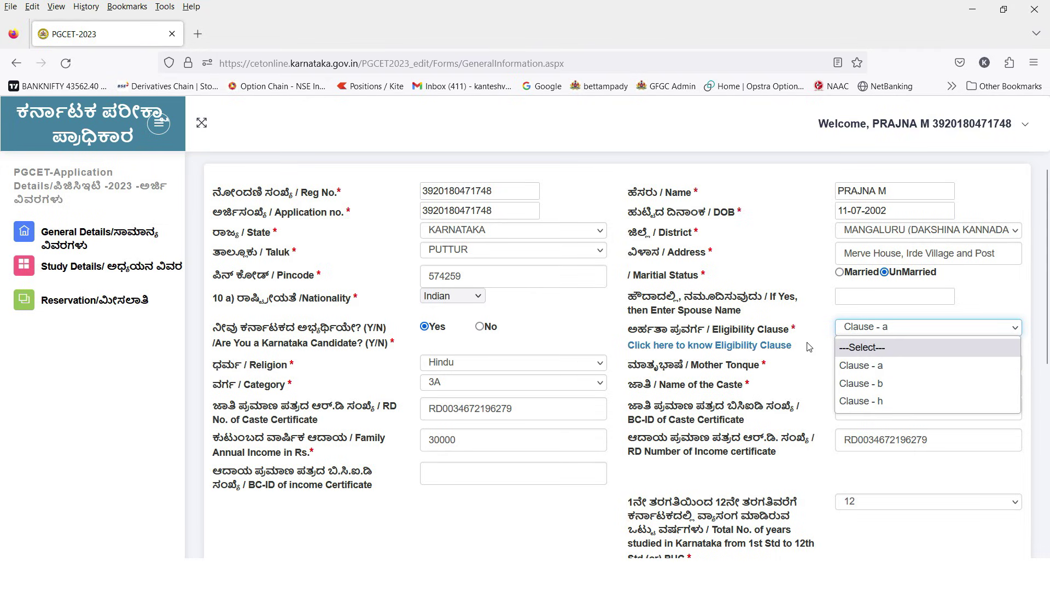
click(372, 367)
click(515, 384)
click(513, 388)
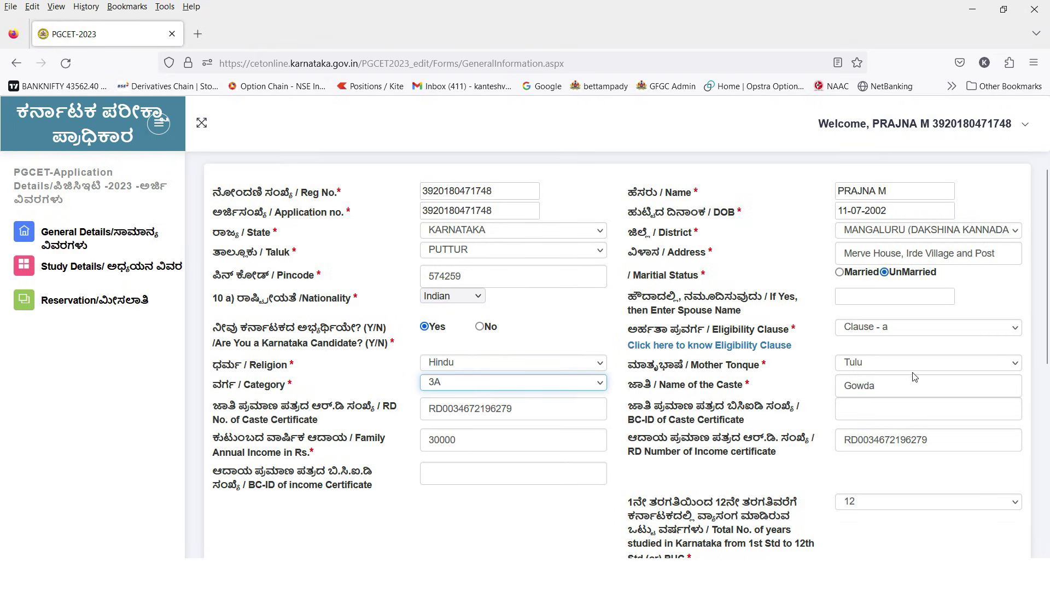
click(888, 366)
click(887, 366)
click(871, 387)
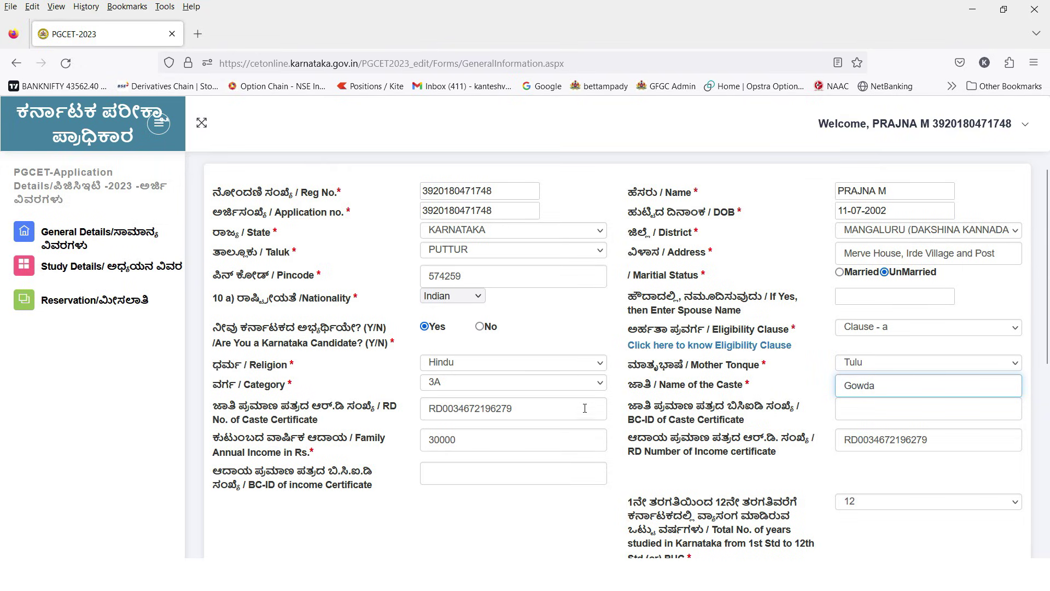
click(507, 414)
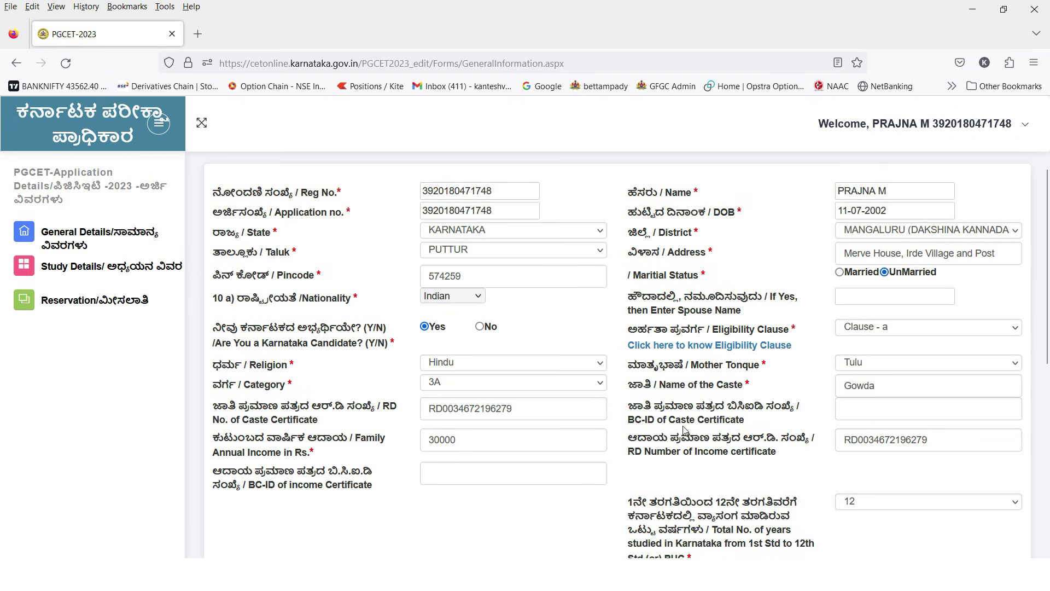
drag(481, 442, 418, 441)
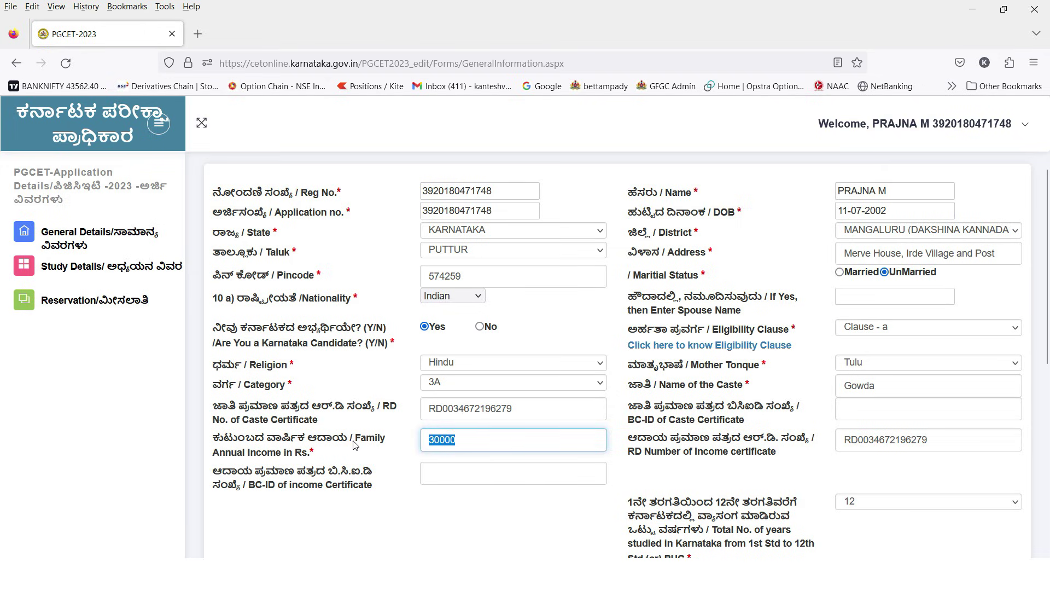
click(463, 442)
Save the general details, dismiss the information message and continue to the study details
click(652, 470)
scroll(679, 414, down, 4)
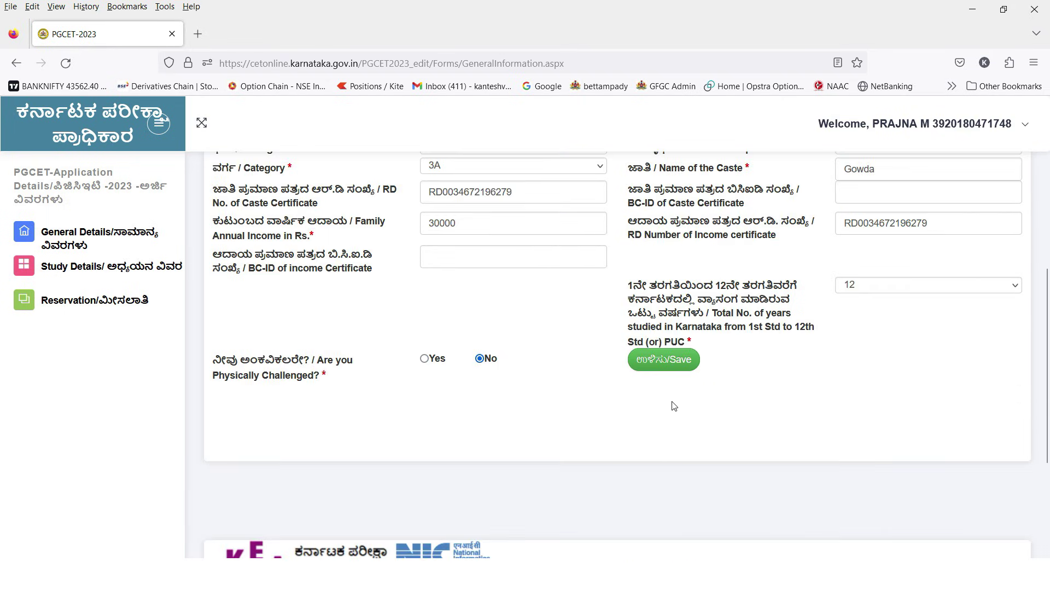
scroll(643, 286, up, 4)
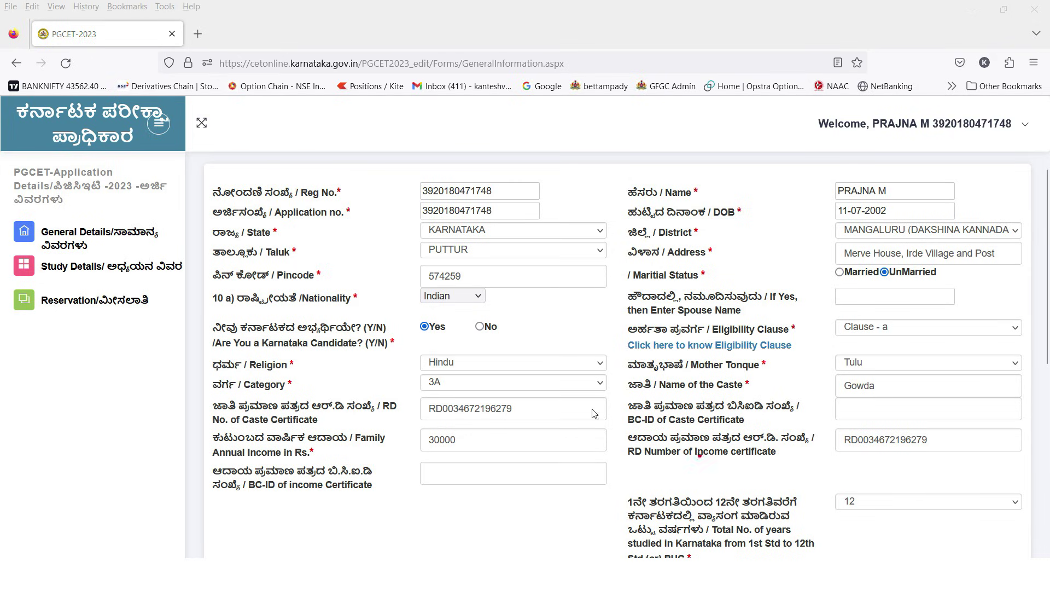
mouse_move(439, 284)
mouse_down()
mouse_move(415, 285)
mouse_move(494, 312)
mouse_move(414, 289)
mouse_up()
scroll(857, 405, down, 4)
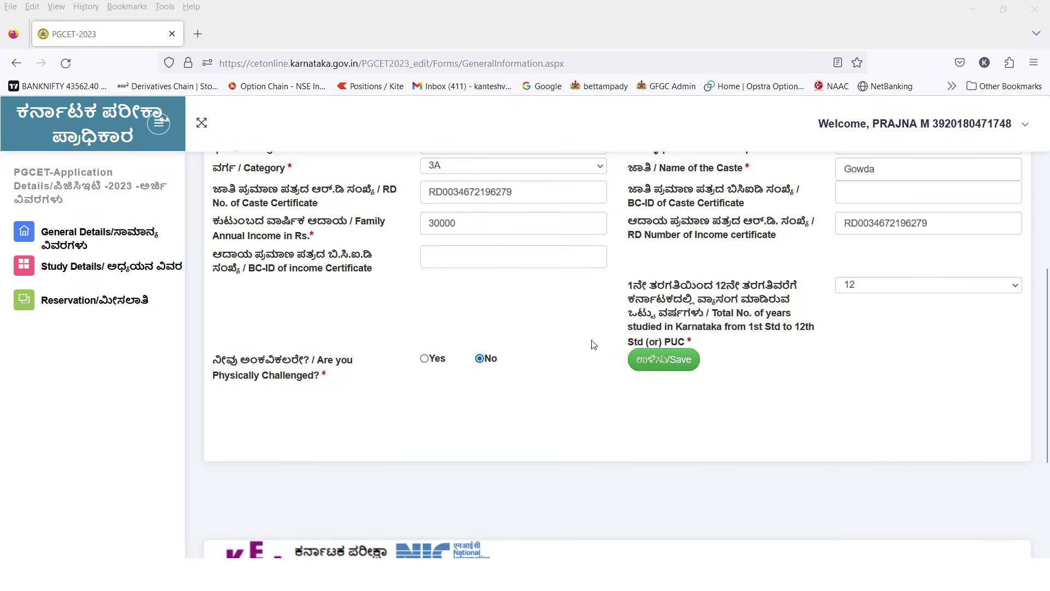
scroll(356, 309, up, 1)
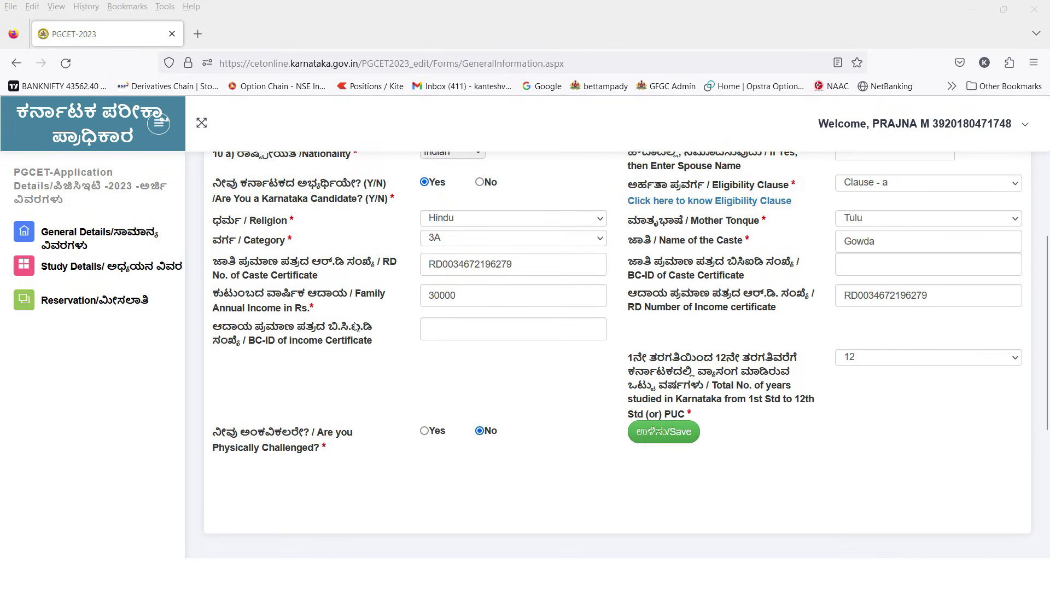
click(670, 437)
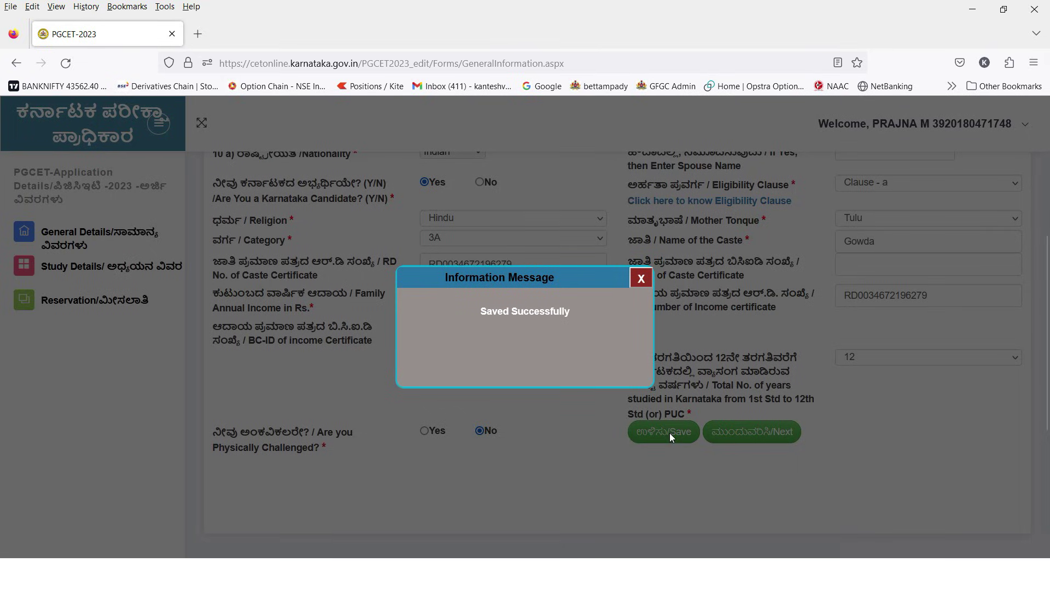
click(640, 278)
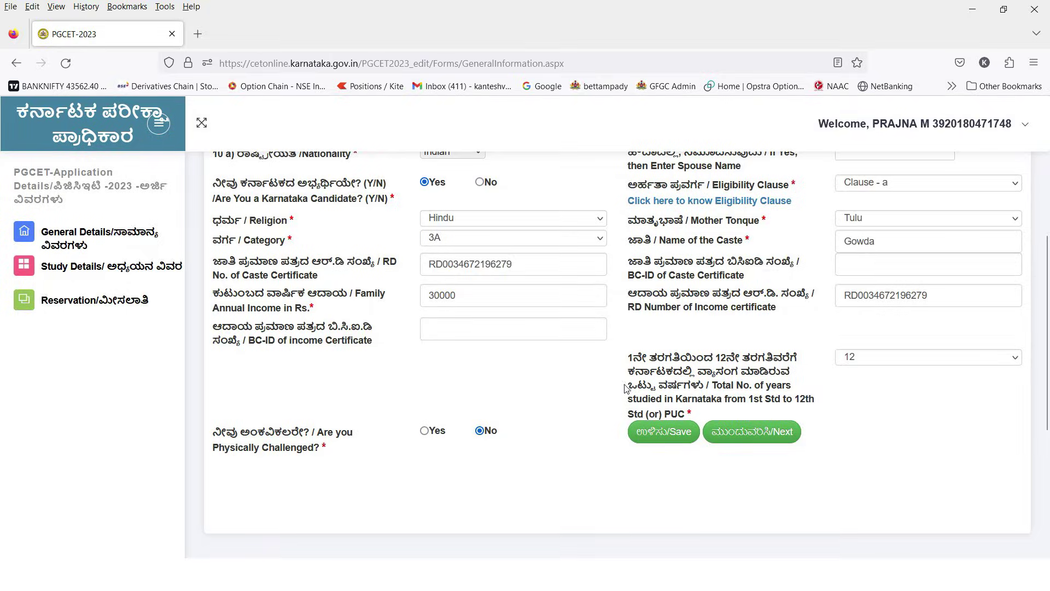
click(764, 433)
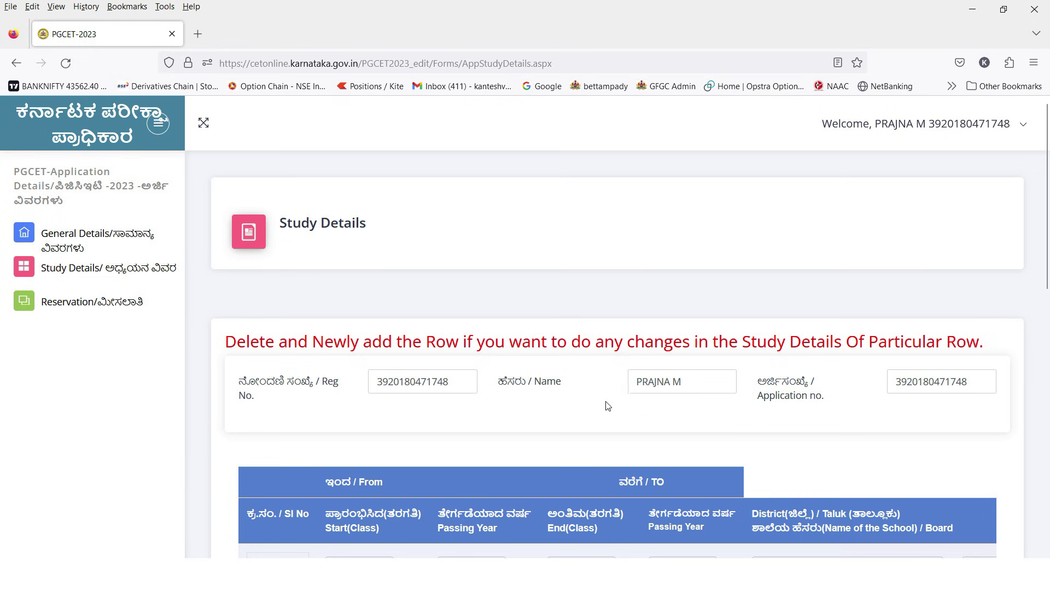
Examine the study details table for the classes, passing years, districts and school names in each row
scroll(593, 376, down, 5)
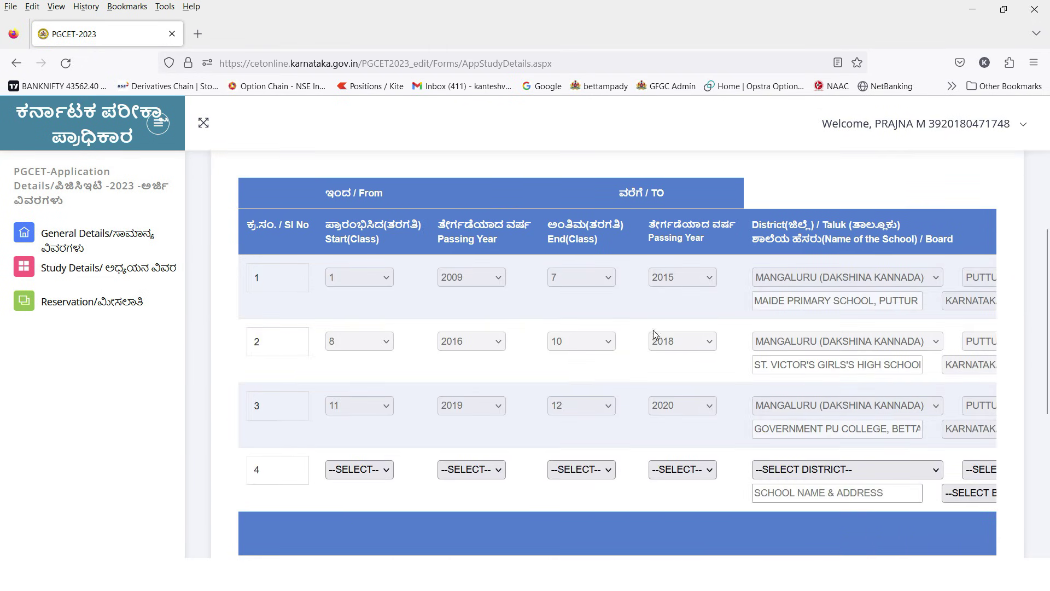
scroll(665, 384, down, 1)
scroll(527, 305, down, 2)
scroll(529, 318, up, 3)
scroll(444, 314, up, 5)
scroll(497, 323, down, 5)
scroll(659, 366, down, 2)
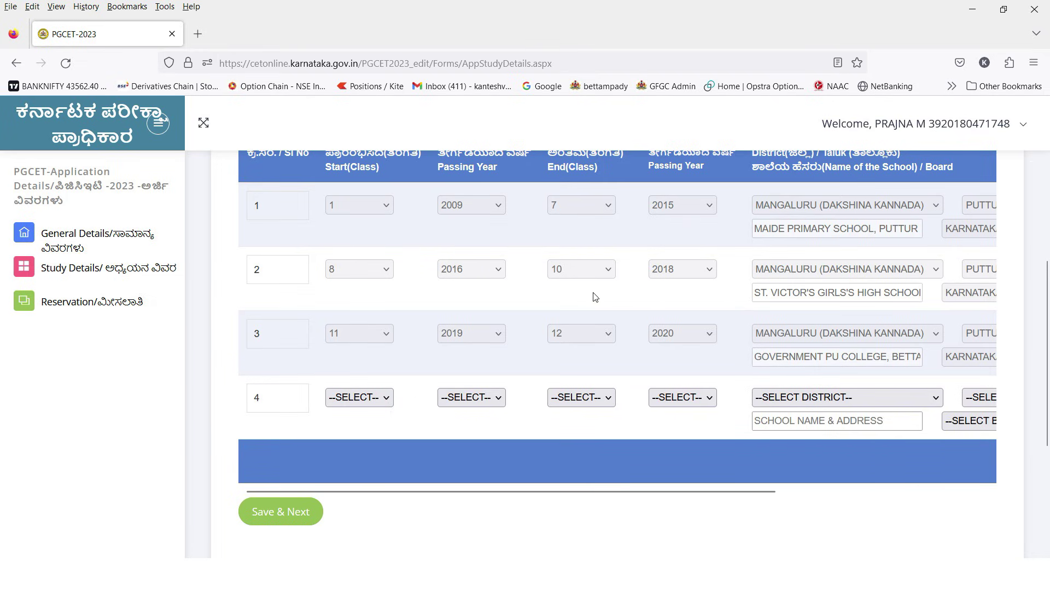
drag(461, 492, 371, 489)
Save the study details with the existing rows and move on to the following section
scroll(450, 391, up, 3)
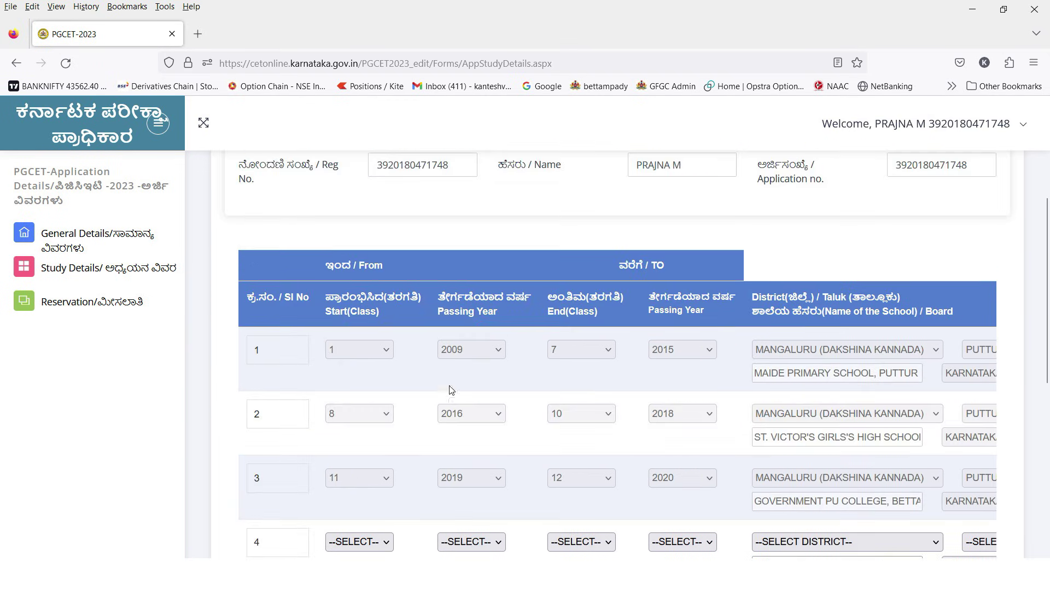
scroll(457, 377, down, 4)
click(285, 446)
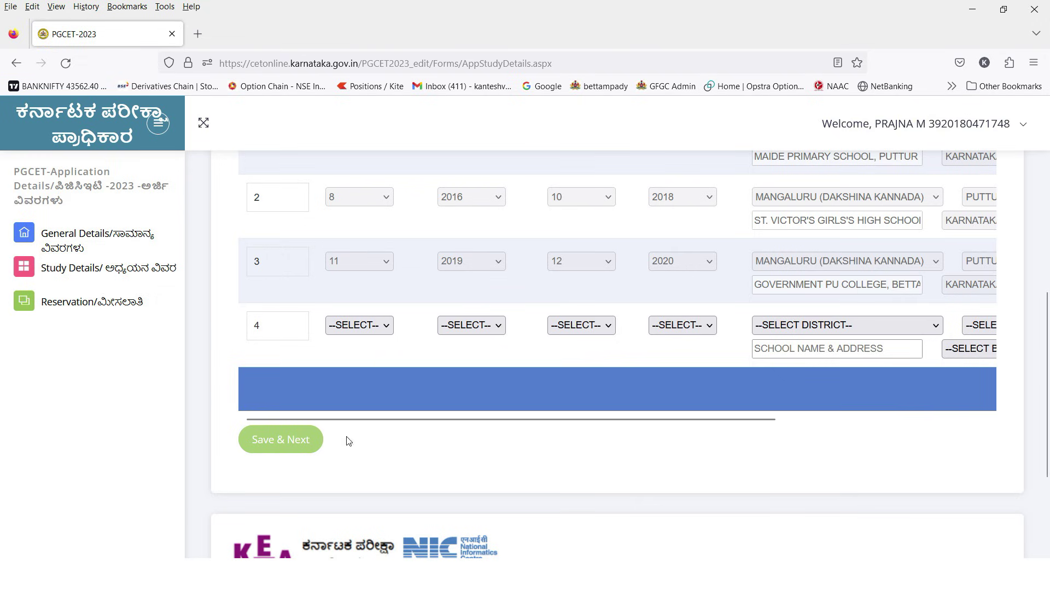
Review the Article 371(j) and Ex-Defence reservation claims along with the photo, signature and thumb upload fields
scroll(484, 409, down, 3)
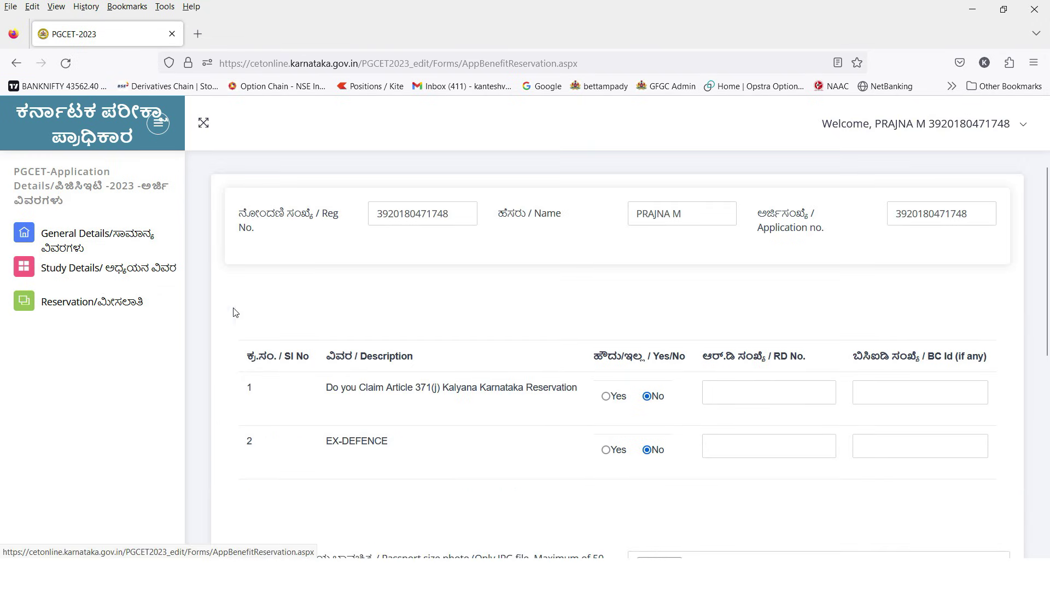
scroll(511, 298, up, 3)
scroll(513, 301, down, 4)
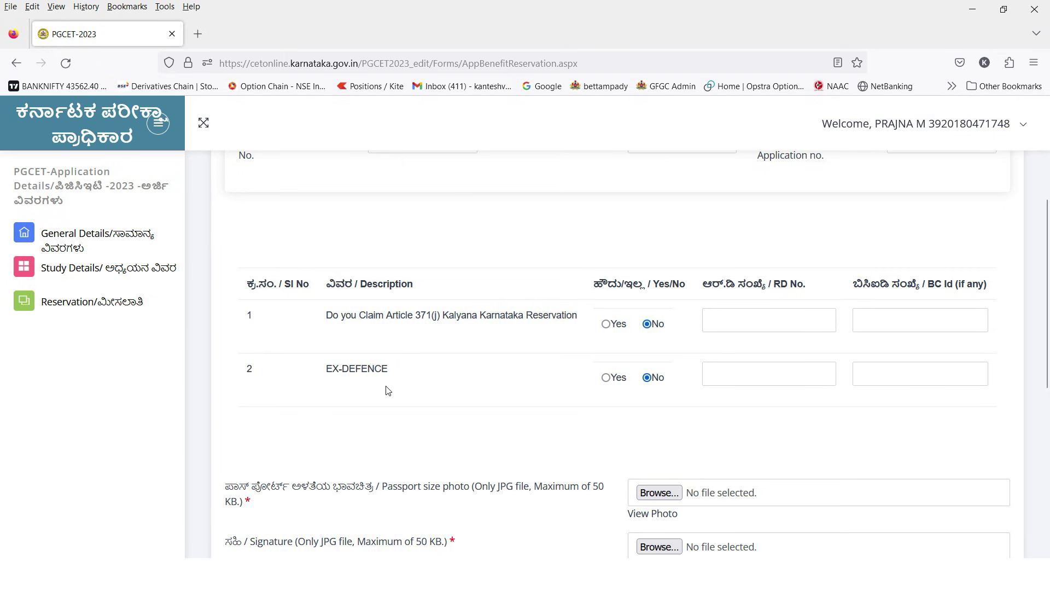
scroll(483, 390, down, 4)
scroll(483, 390, down, 10)
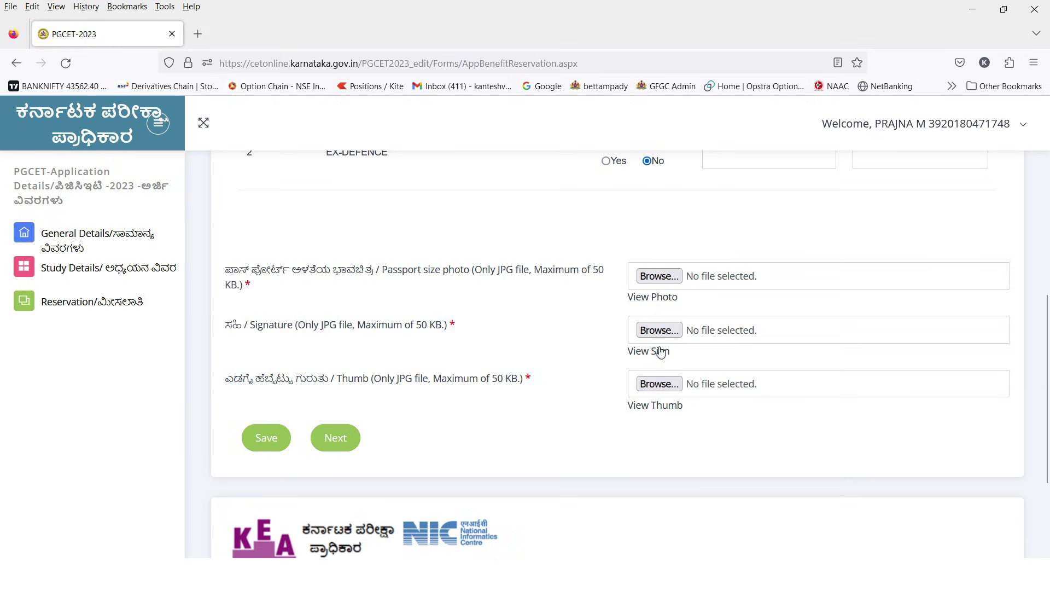
Check the file size limit for the passport photo upload and continue from the reservation page to the RD details
scroll(547, 345, up, 1)
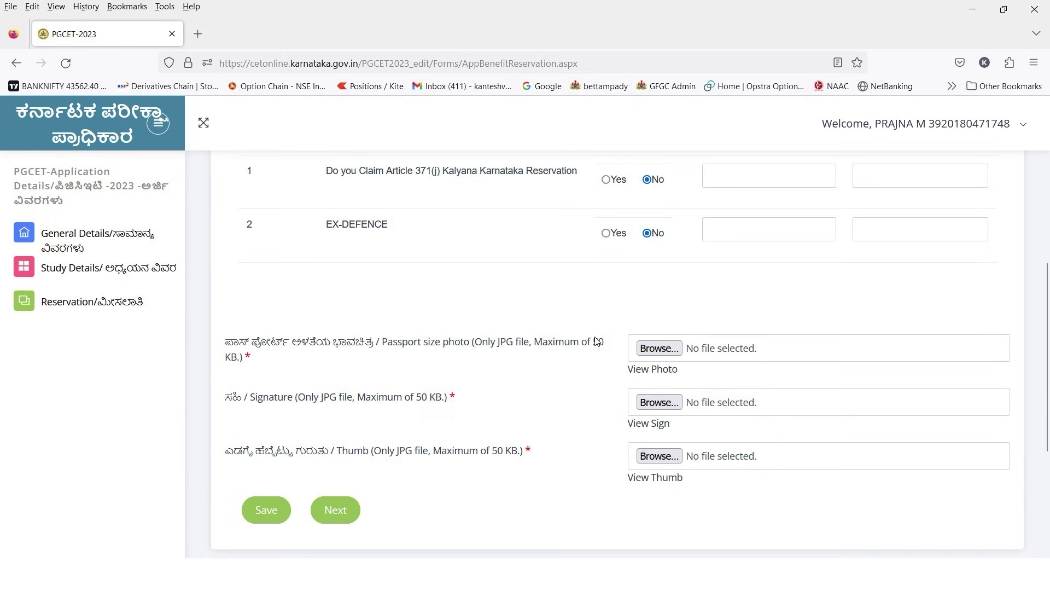
drag(609, 342, 580, 348)
scroll(533, 387, down, 1)
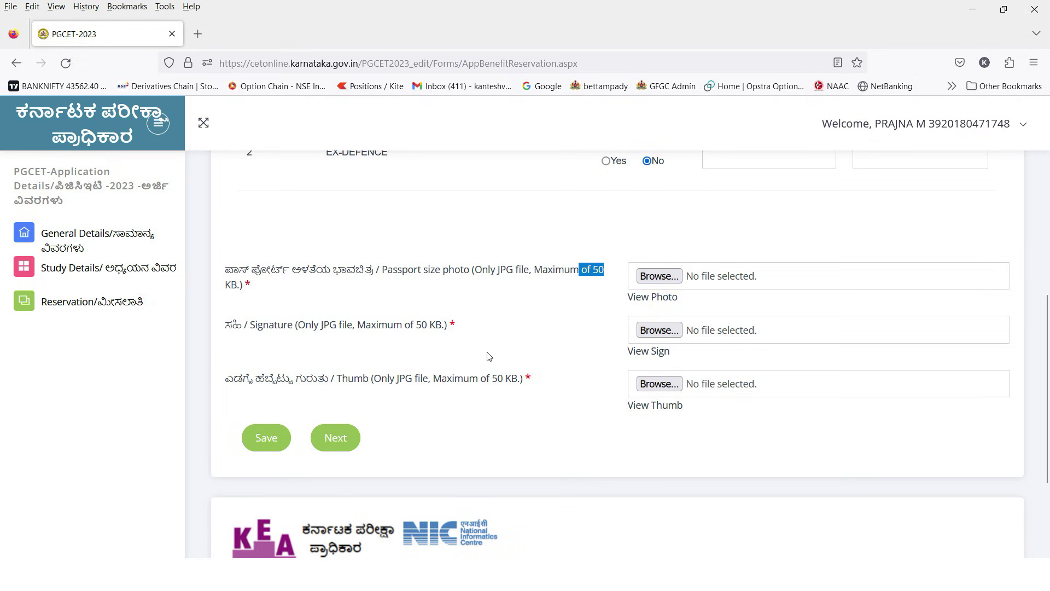
scroll(487, 356, down, 2)
scroll(483, 357, up, 2)
click(338, 430)
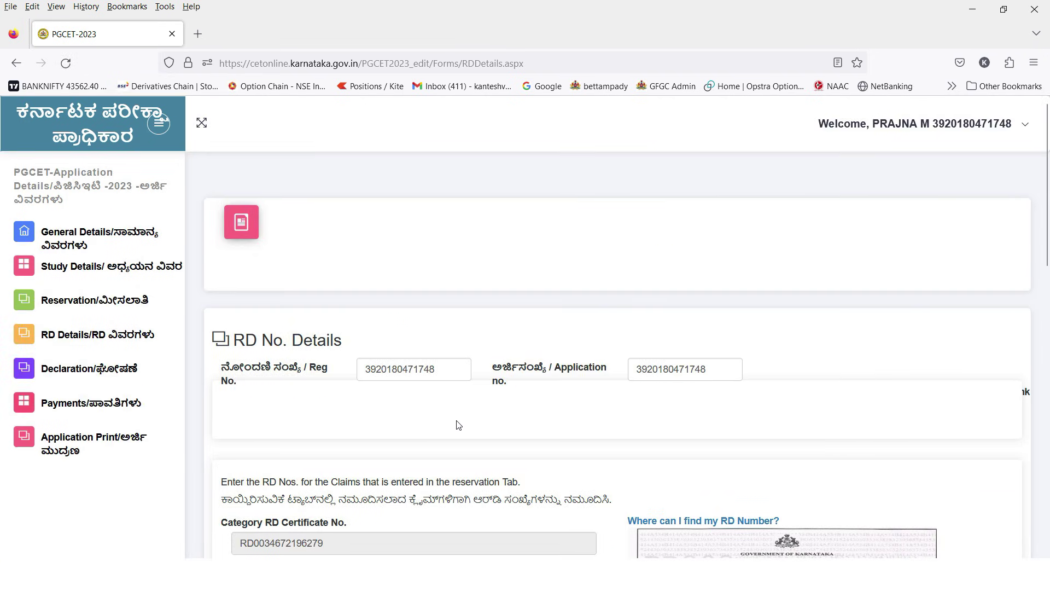
Examine the category, income and HK RD certificate fields, the sample certificate and the list of application sections
scroll(495, 392, down, 3)
scroll(499, 391, up, 3)
scroll(499, 390, down, 2)
scroll(499, 391, down, 1)
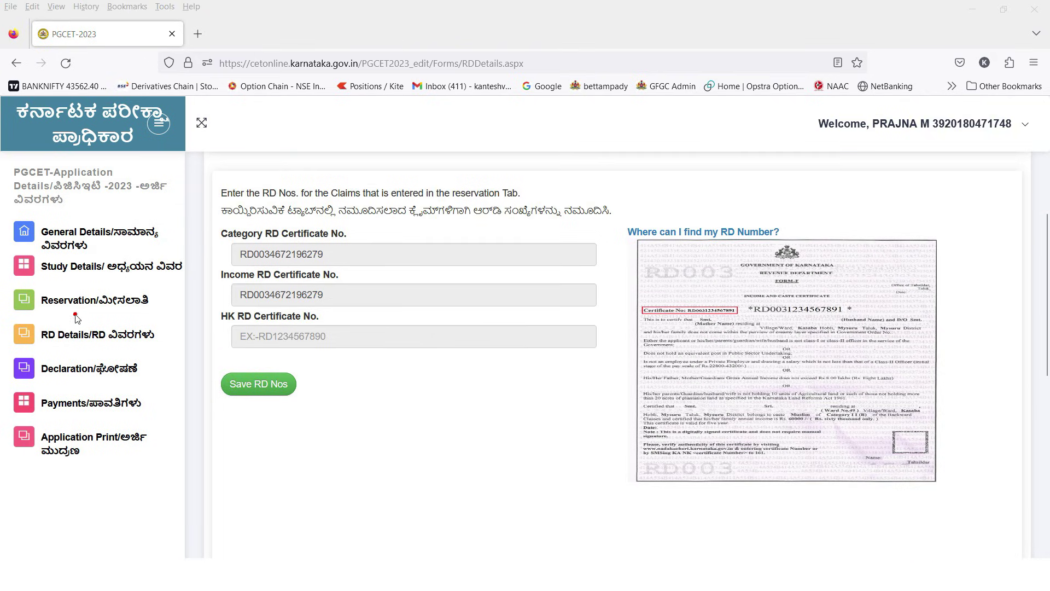
drag(90, 314, 113, 299)
drag(78, 343, 101, 334)
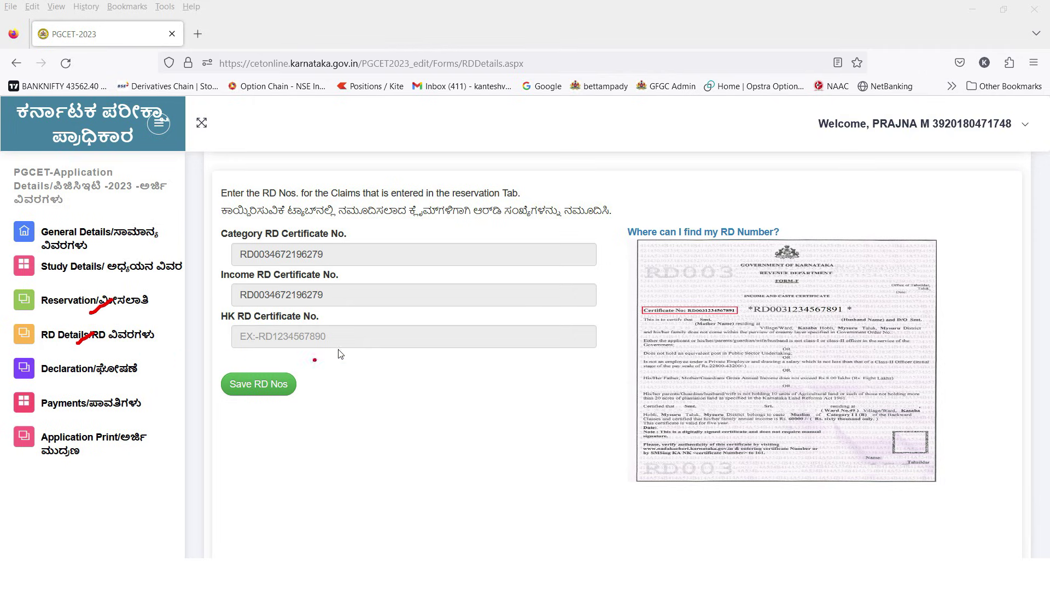
drag(595, 226, 594, 392)
drag(50, 250, 89, 224)
drag(55, 309, 76, 294)
drag(50, 377, 81, 363)
drag(61, 415, 96, 400)
drag(74, 453, 122, 432)
scroll(411, 386, up, 4)
scroll(411, 386, down, 4)
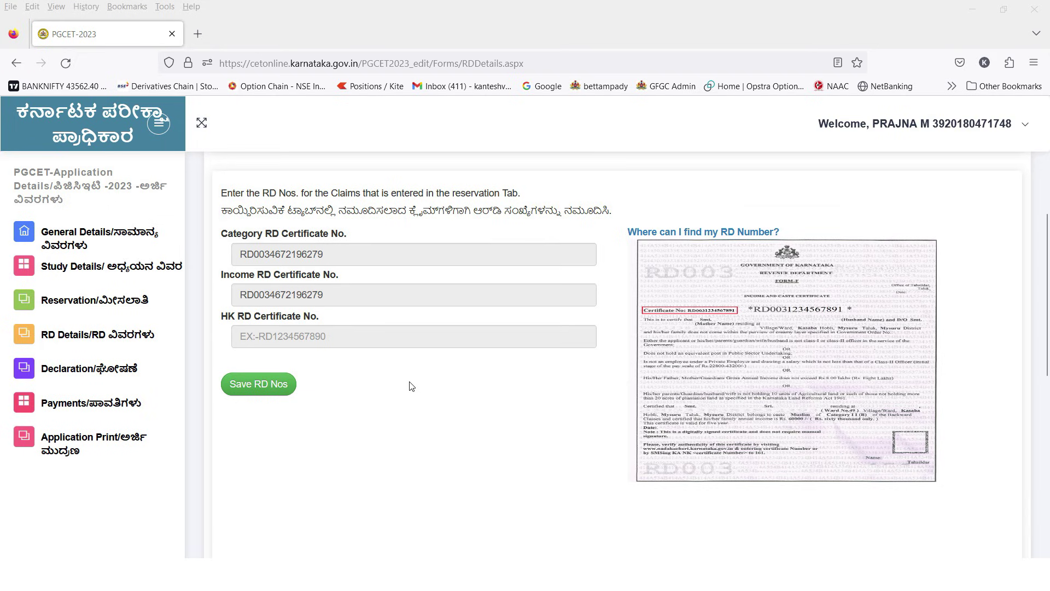
Save the RD certificate details, dismiss the information message and continue to the degree details and marks entry
click(258, 384)
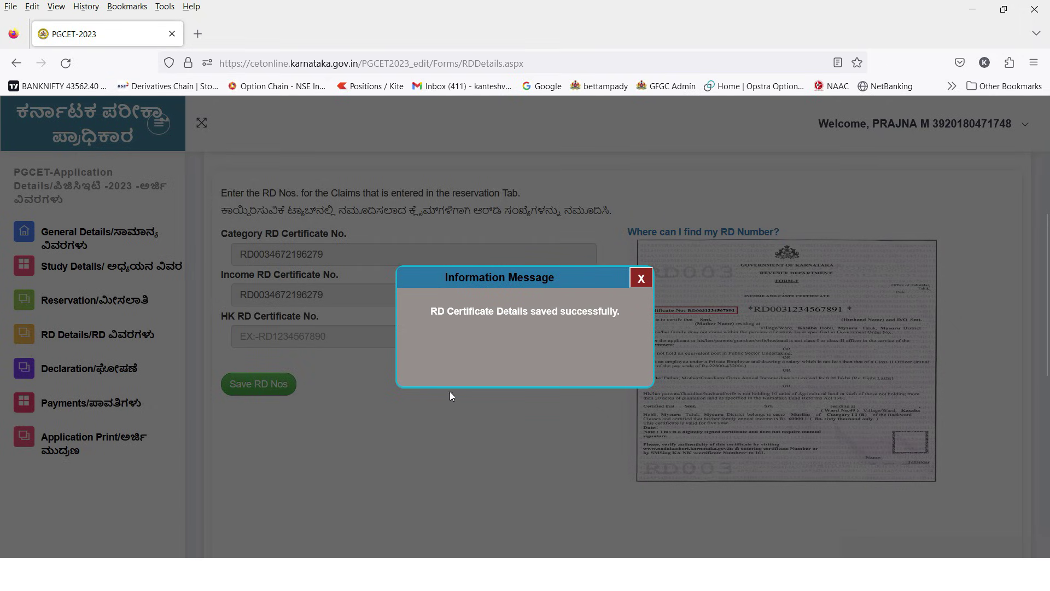
click(646, 279)
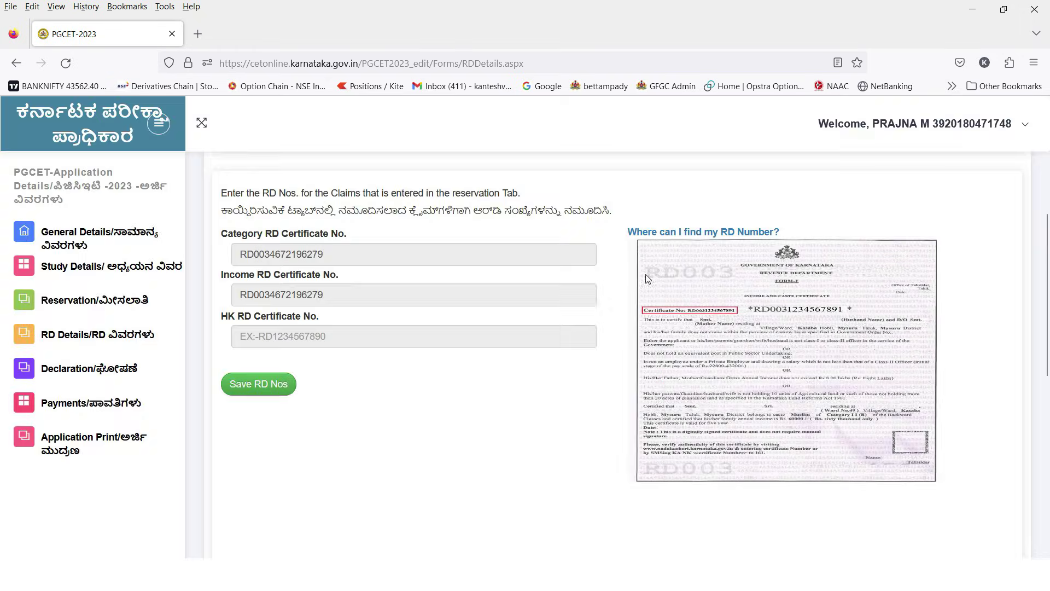
scroll(560, 363, down, 5)
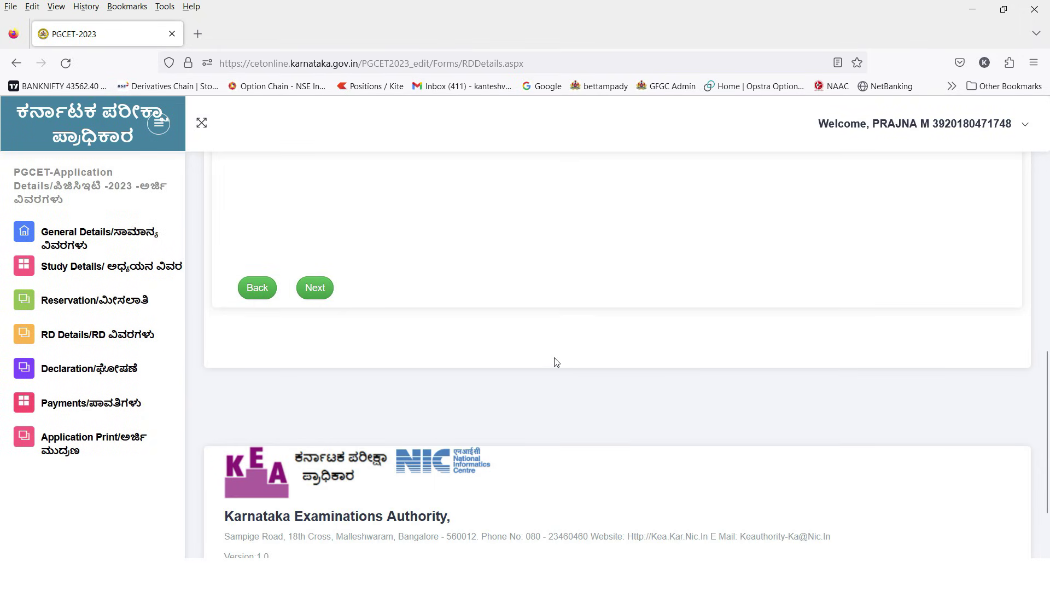
scroll(556, 362, up, 3)
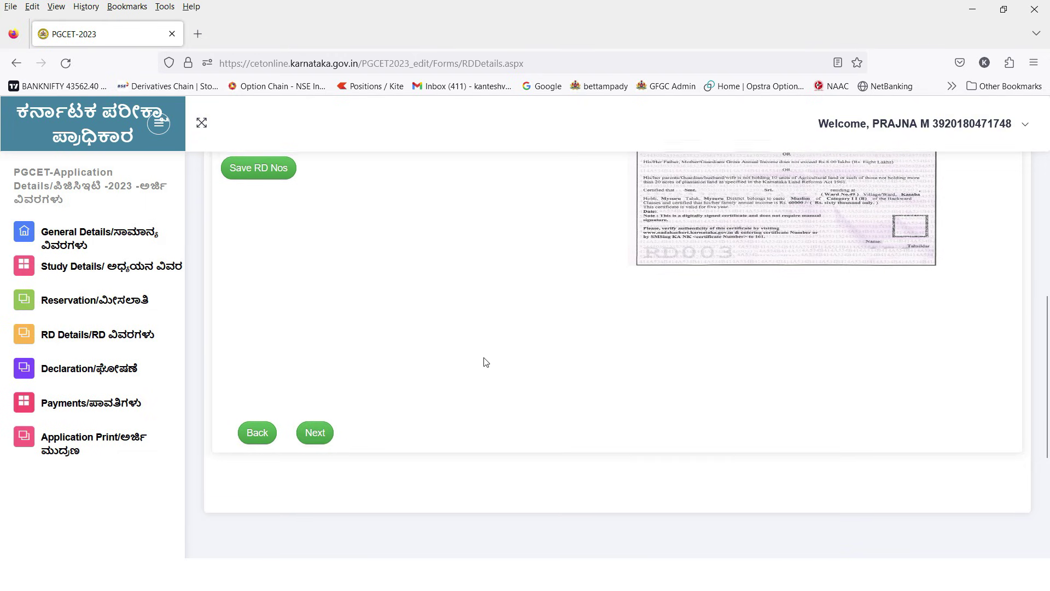
click(313, 432)
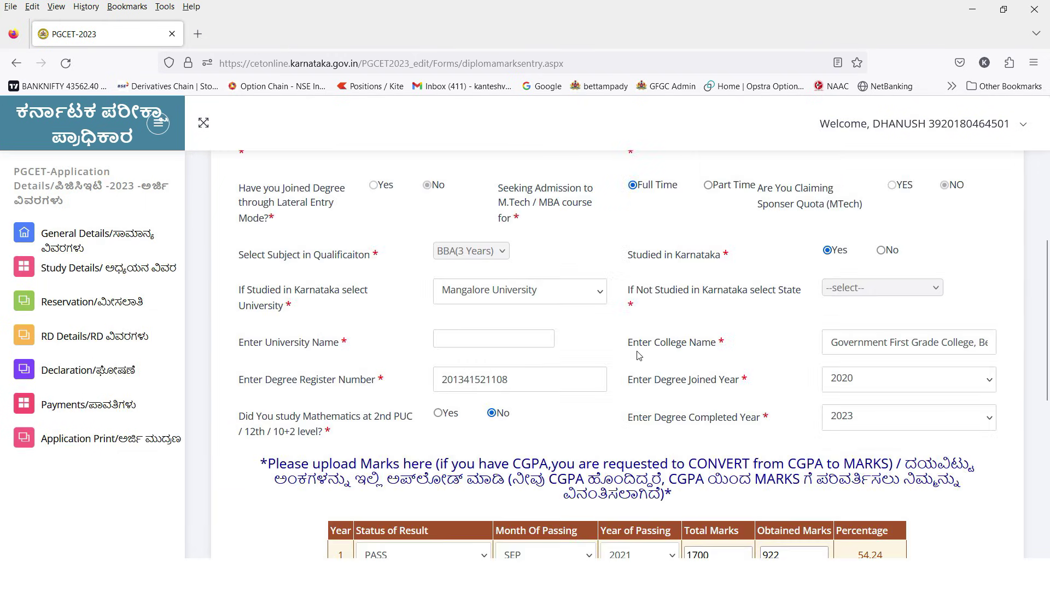
Examine the degree details and the yearly marks table, including result status, passing dates, and total and obtained marks
scroll(522, 364, down, 2)
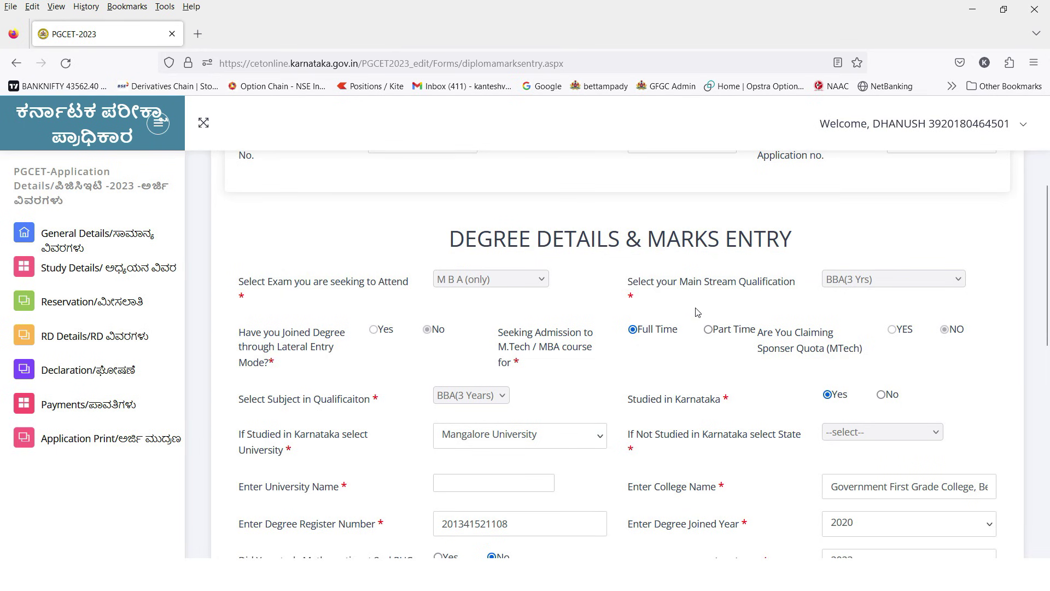
scroll(697, 312, down, 6)
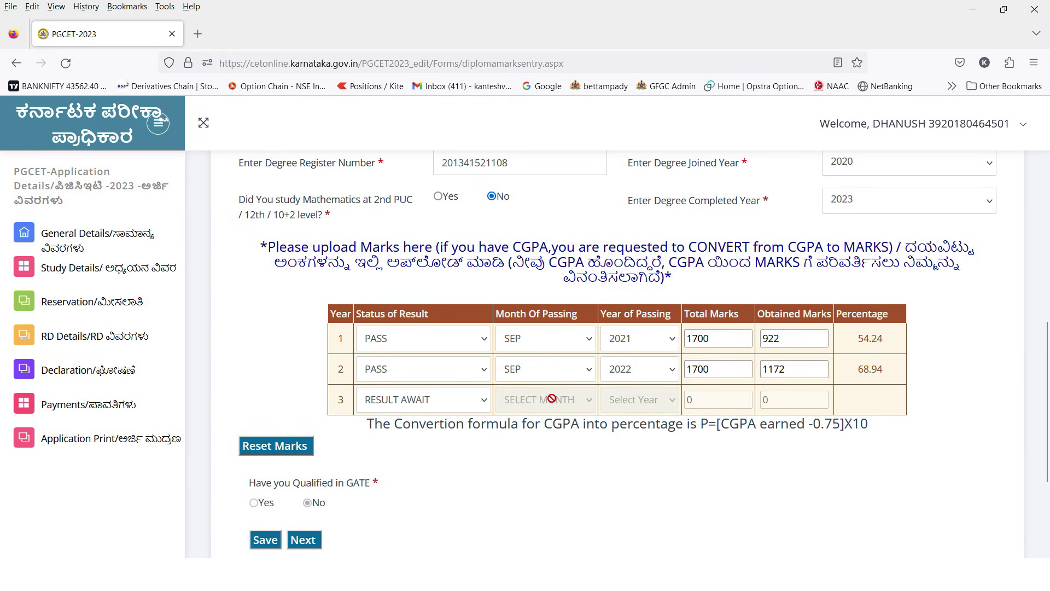
scroll(546, 399, up, 4)
scroll(603, 398, down, 4)
double_click(771, 339)
double_click(773, 369)
drag(734, 351, 777, 317)
drag(725, 378, 760, 358)
drag(420, 412, 471, 388)
key(Escape)
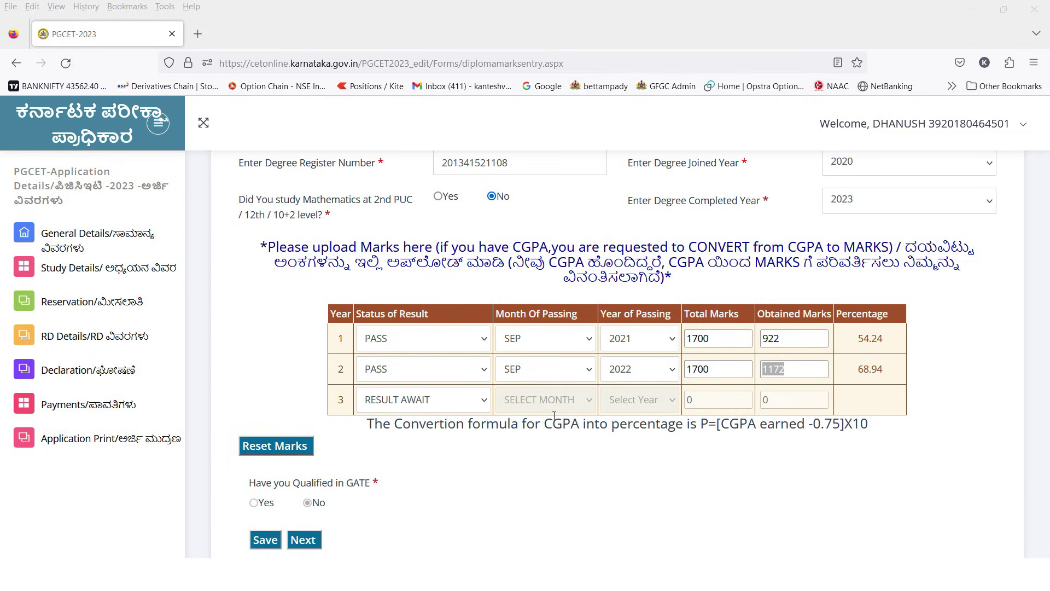
Set the result status of year 3 in the marks table to PASS
click(421, 399)
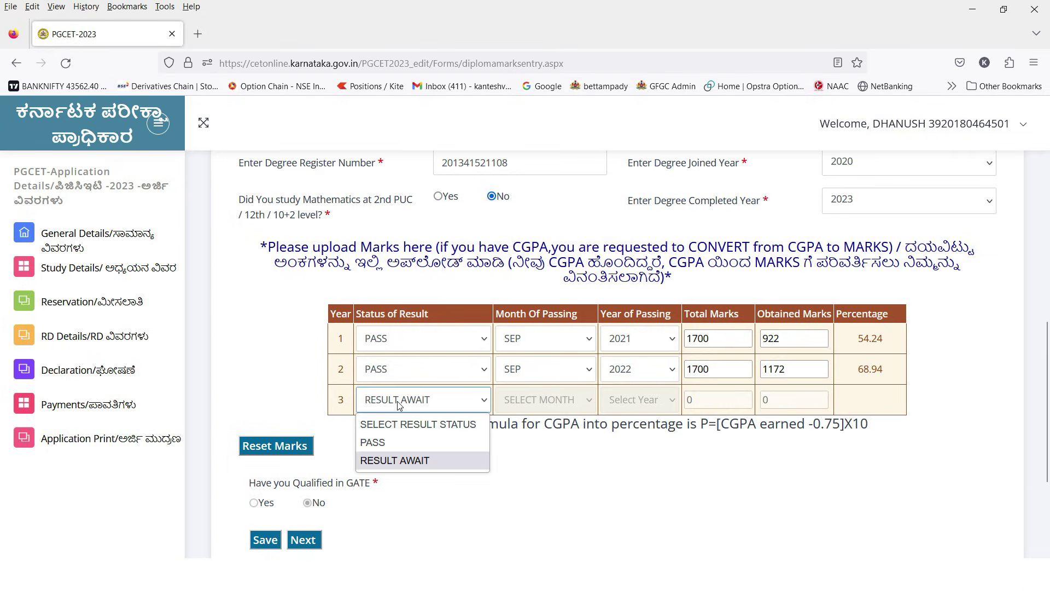
click(399, 442)
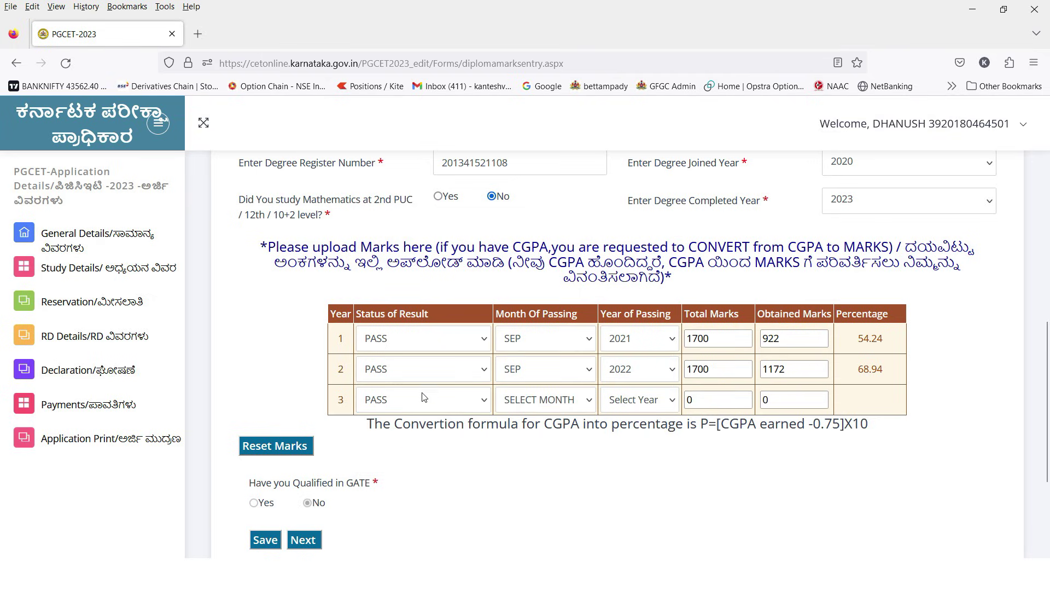